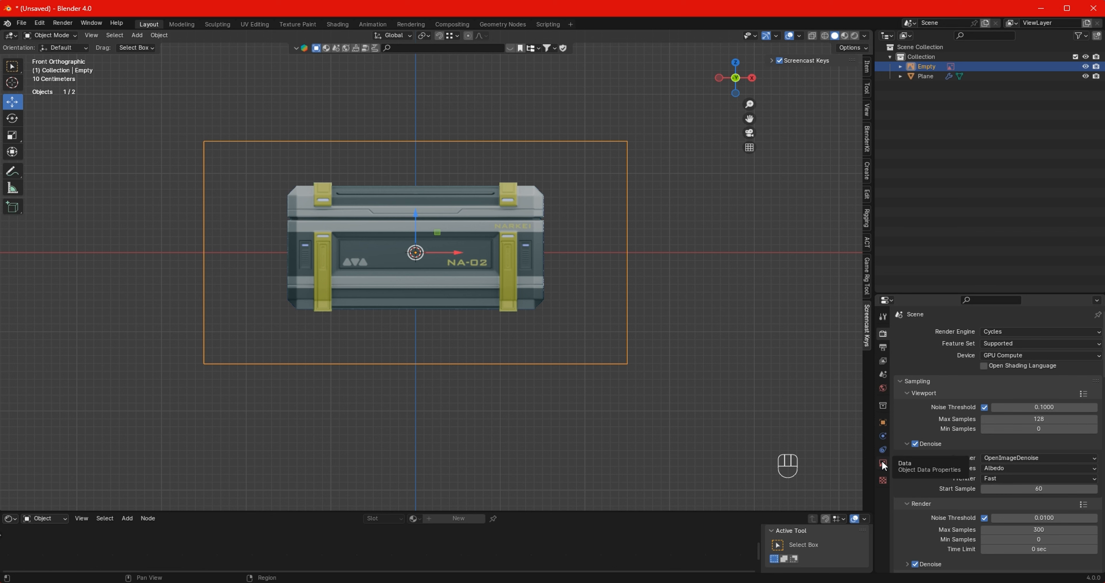
Step: Set the front reference image's opacity to about 0.455 and move it back about 3.51 m along Y
click(882, 463)
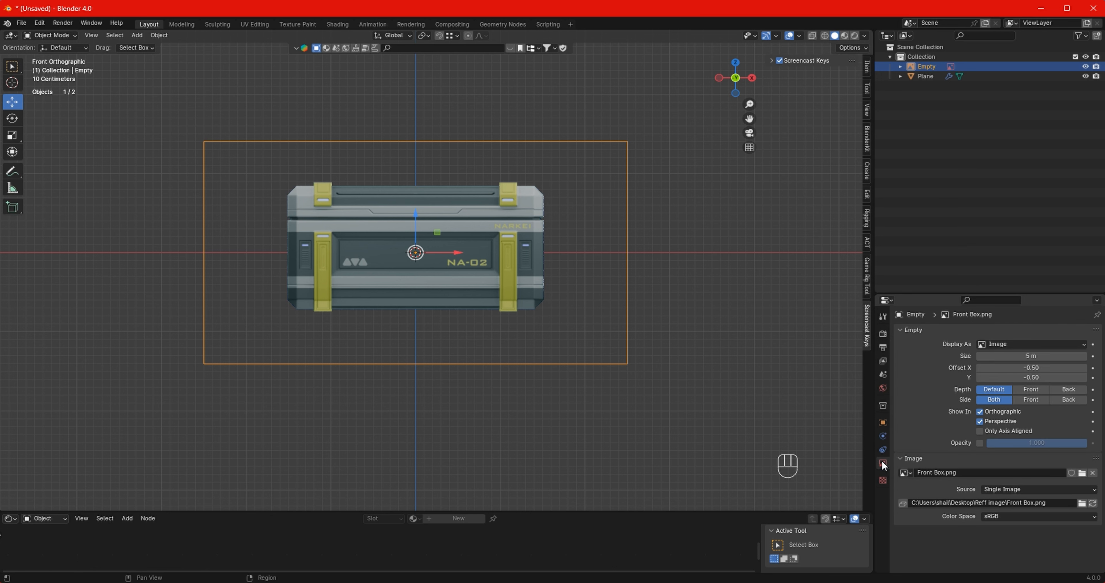
click(980, 443)
drag(1046, 446, 1018, 441)
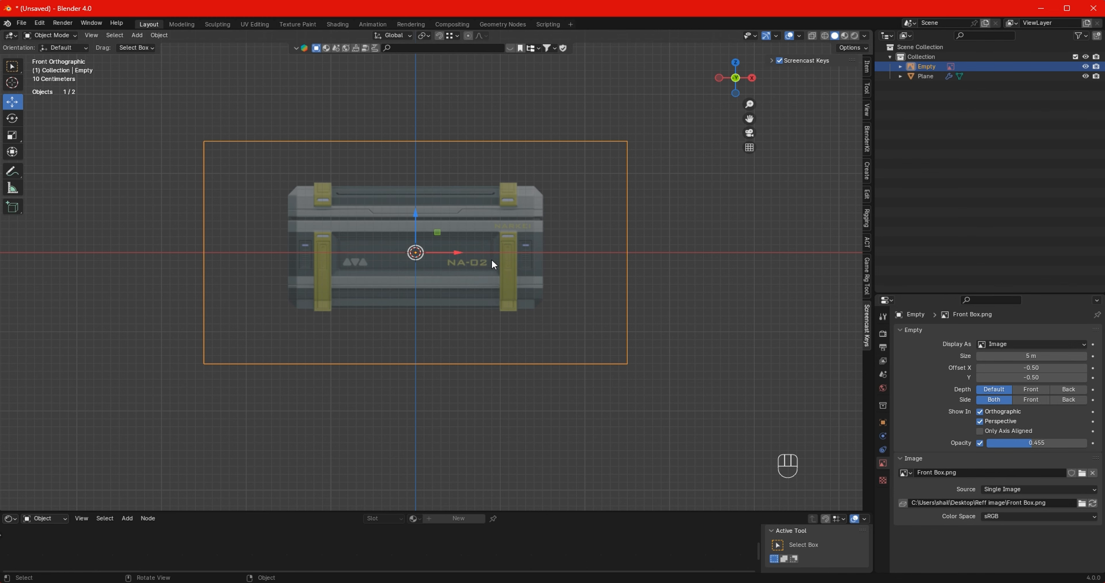
middle_drag(491, 259, 387, 315)
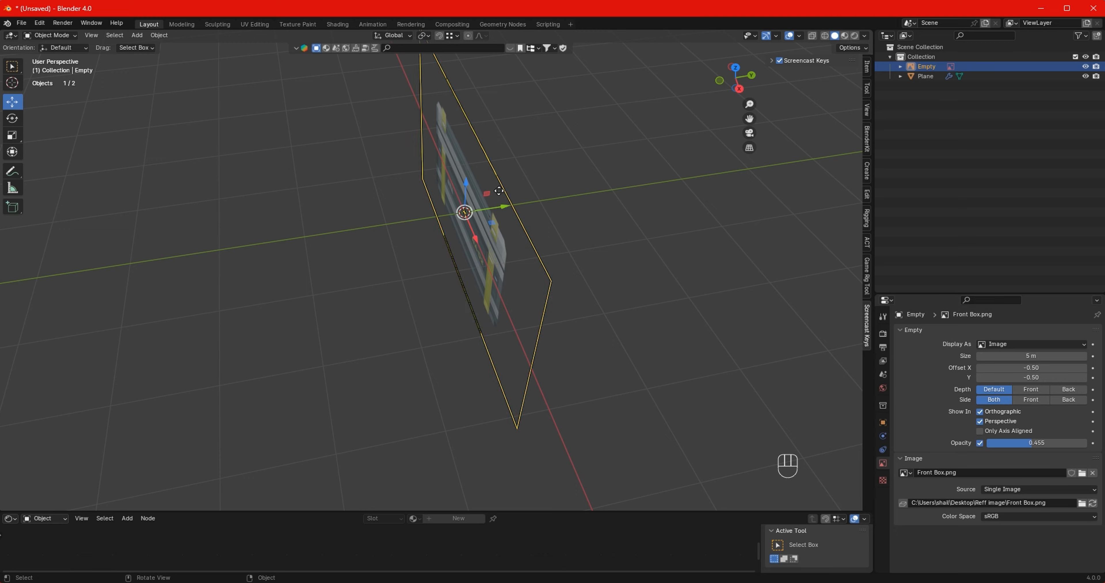
middle_drag(499, 191, 521, 207)
drag(521, 207, 816, 274)
middle_drag(817, 274, 504, 195)
Step: Add Right Box.png as a reference image aligned to the right orthographic view
key(KP_3)
key(shift+a)
mouse_move(444, 229)
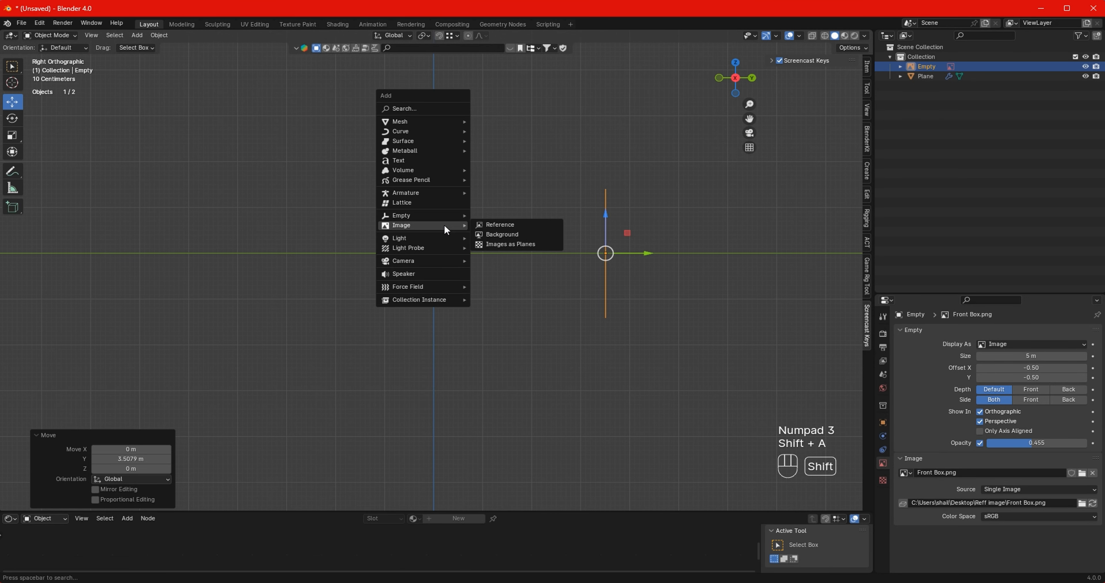
click(484, 225)
click(564, 244)
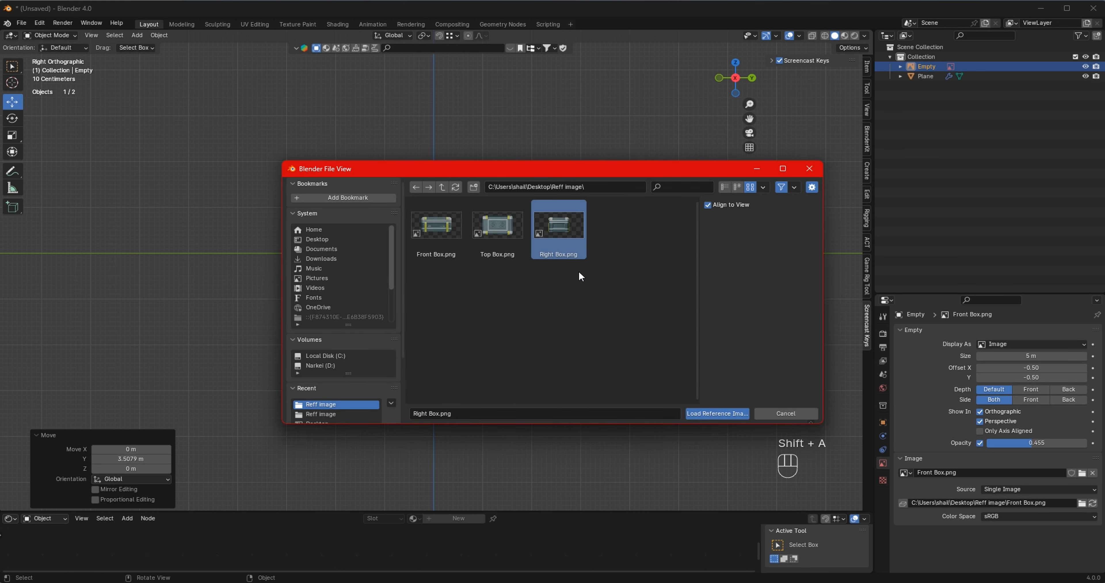
click(714, 413)
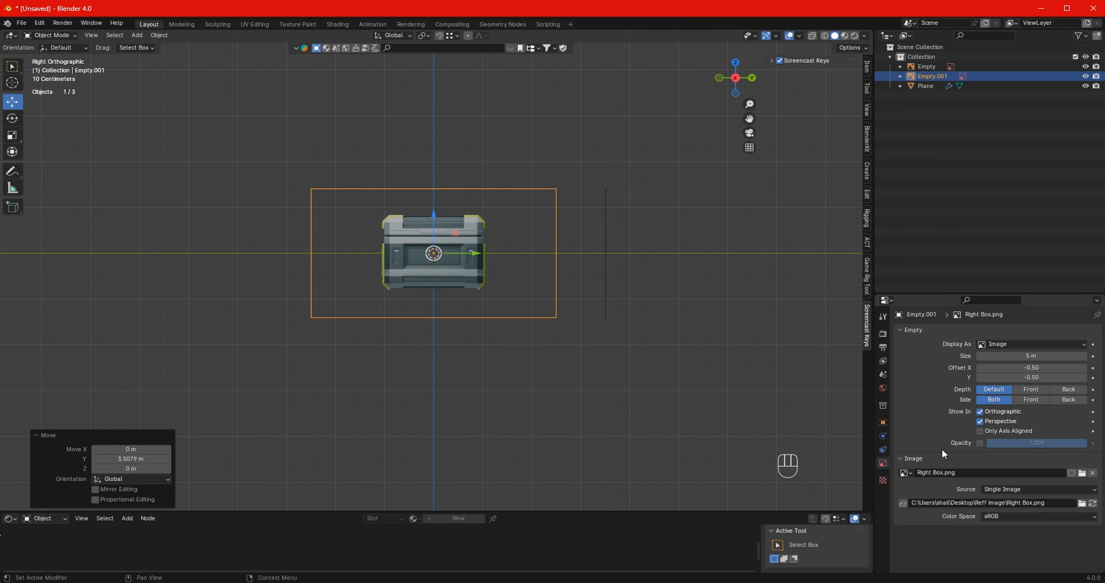
Step: Set the right reference image's opacity to about 0.426 and move it about -7.12 m along X
scroll(654, 320, up, 4)
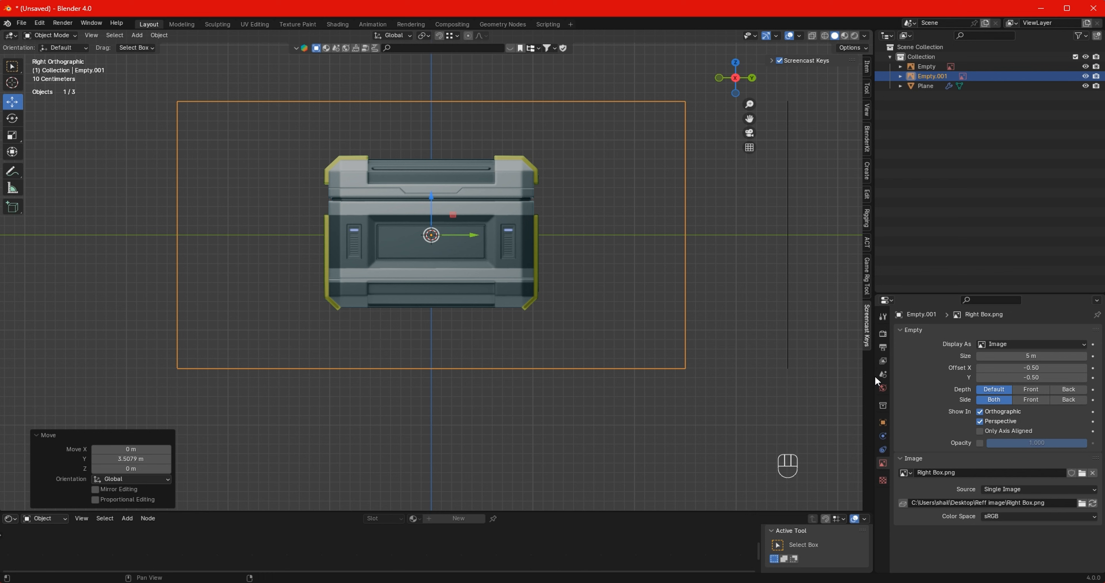
click(980, 443)
drag(1081, 443, 1026, 443)
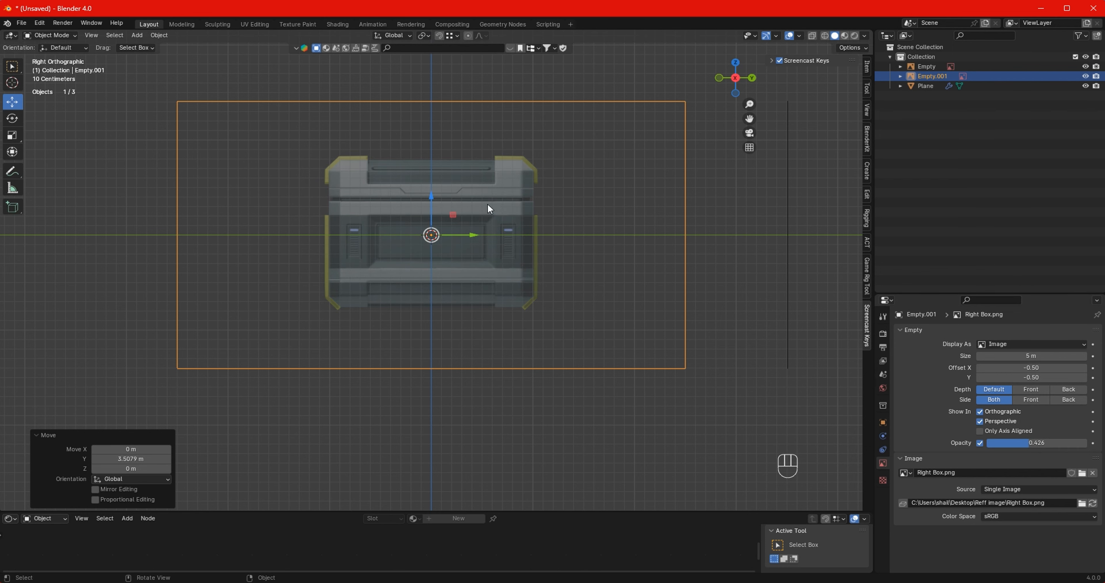
middle_drag(487, 203, 423, 229)
drag(423, 230, 711, 179)
middle_drag(712, 179, 435, 238)
Step: Add Top Box.png as a reference image aligned to the top orthographic view
key(KP_7)
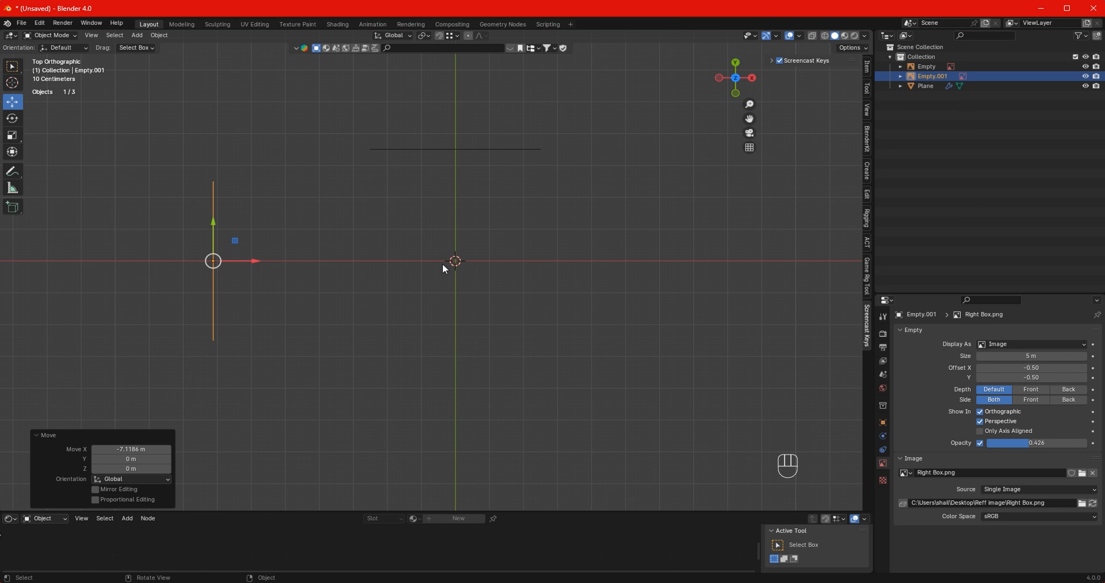
key(shift+a)
mouse_move(442, 263)
click(498, 264)
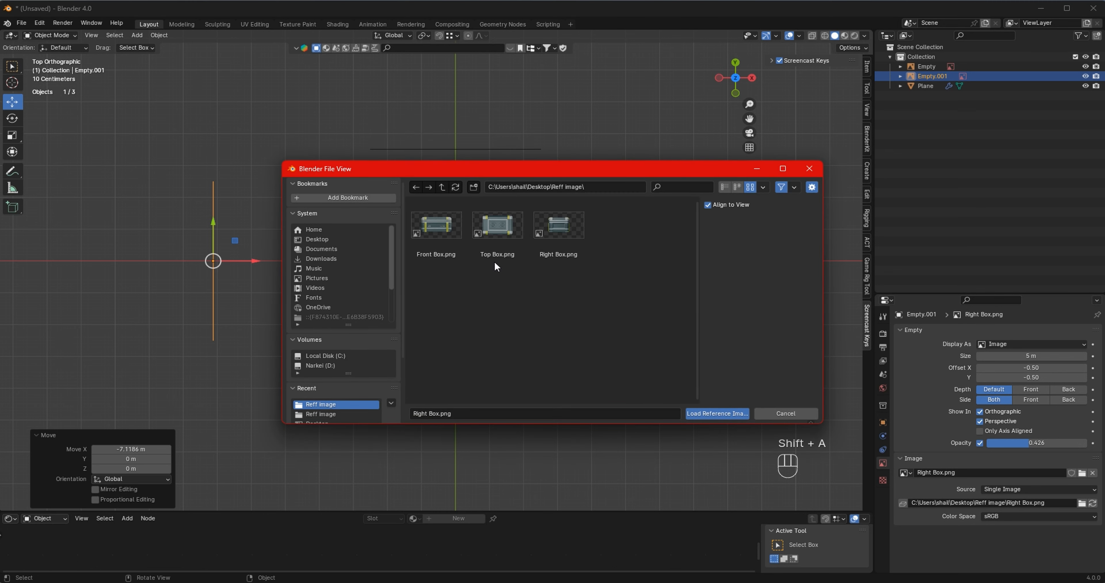
click(496, 243)
click(716, 415)
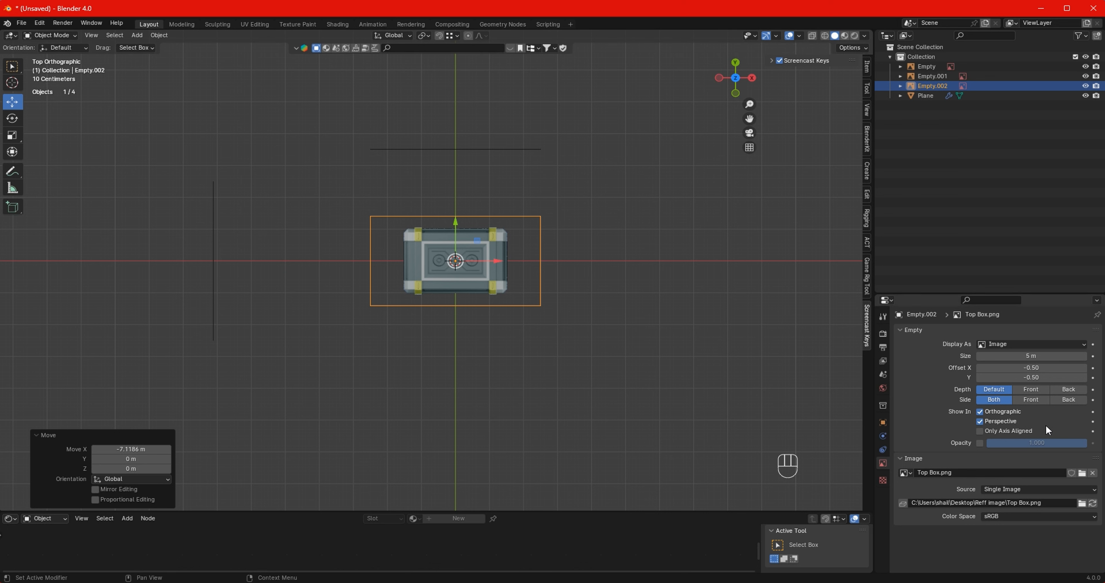
Step: Set the top reference image's opacity to about 0.449 and lower it about 2.46 m along Z
click(980, 442)
drag(991, 442, 937, 442)
middle_drag(472, 258, 426, 214)
drag(539, 225, 527, 292)
middle_drag(528, 292, 560, 248)
Step: Add a 2 m cube at the world origin in front view, over the front reference image
key(KP_1)
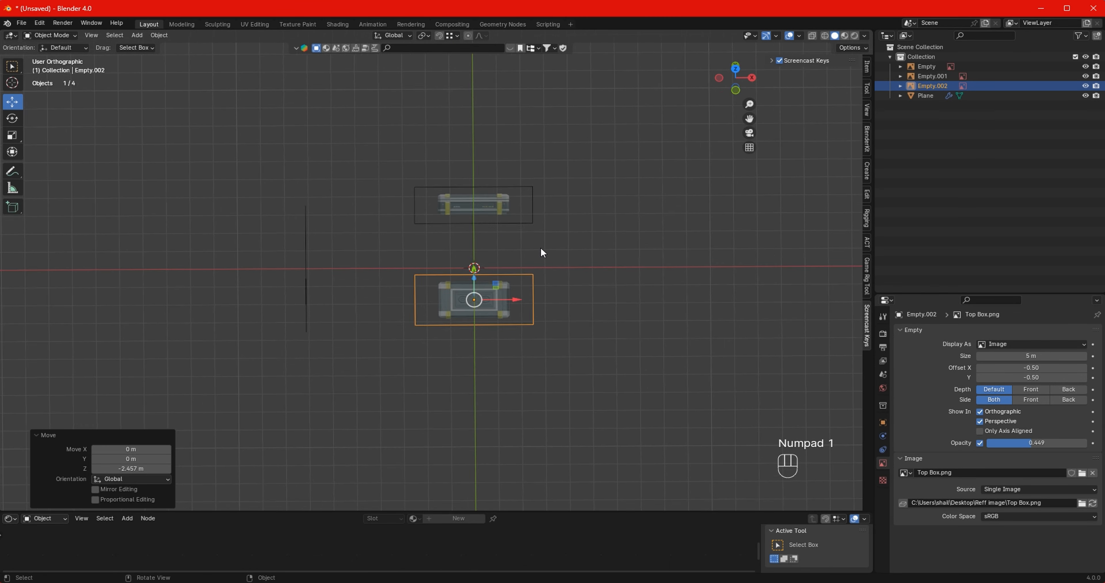
mouse_move(541, 250)
middle_down()
mouse_move(498, 300)
mouse_move(541, 250)
middle_up()
key(KP_1)
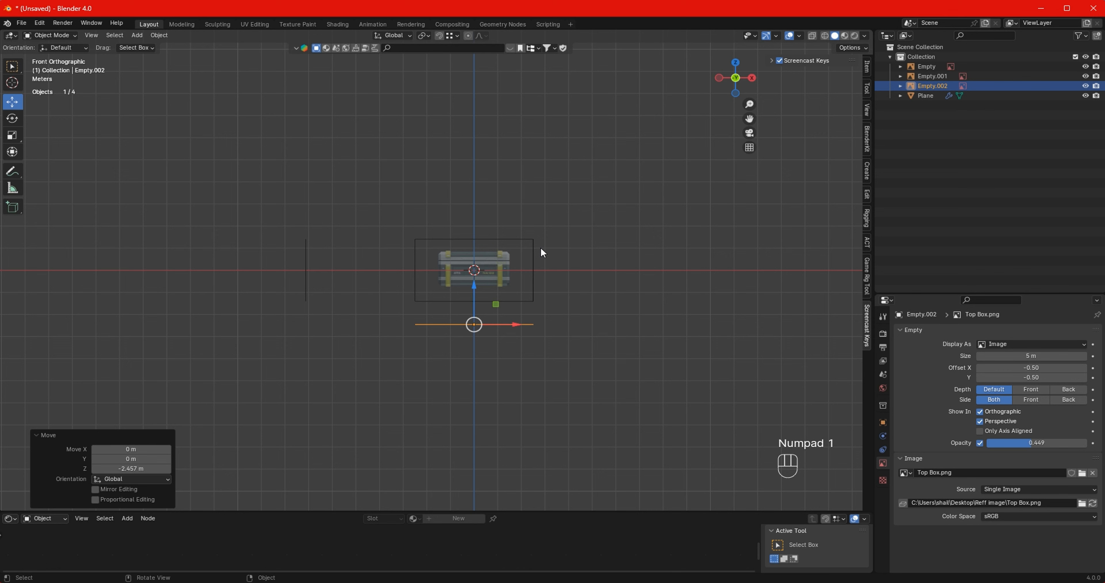
scroll(470, 280, up, 4)
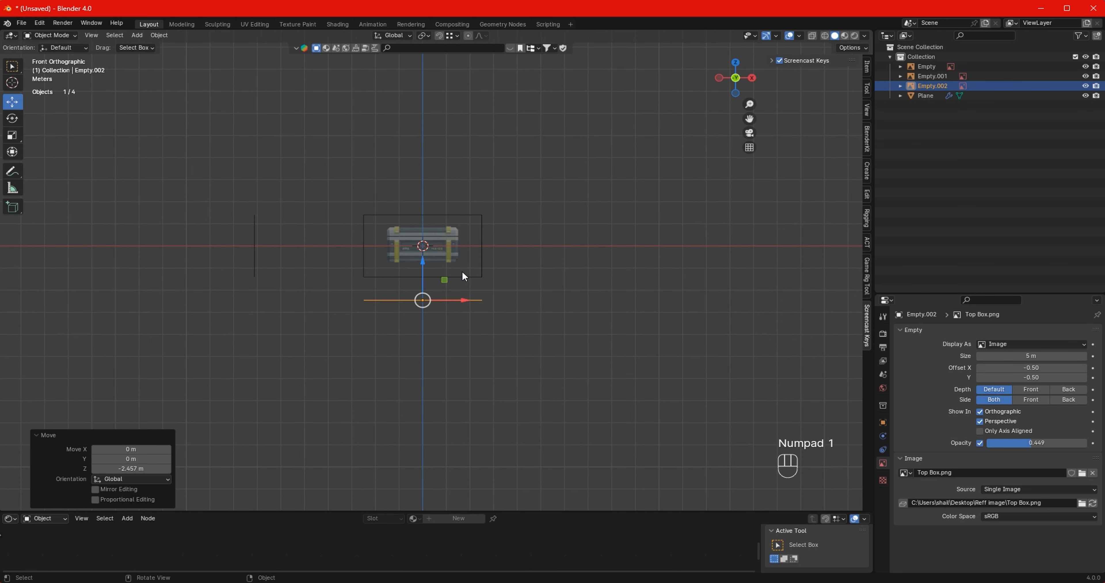
scroll(480, 253, up, 2)
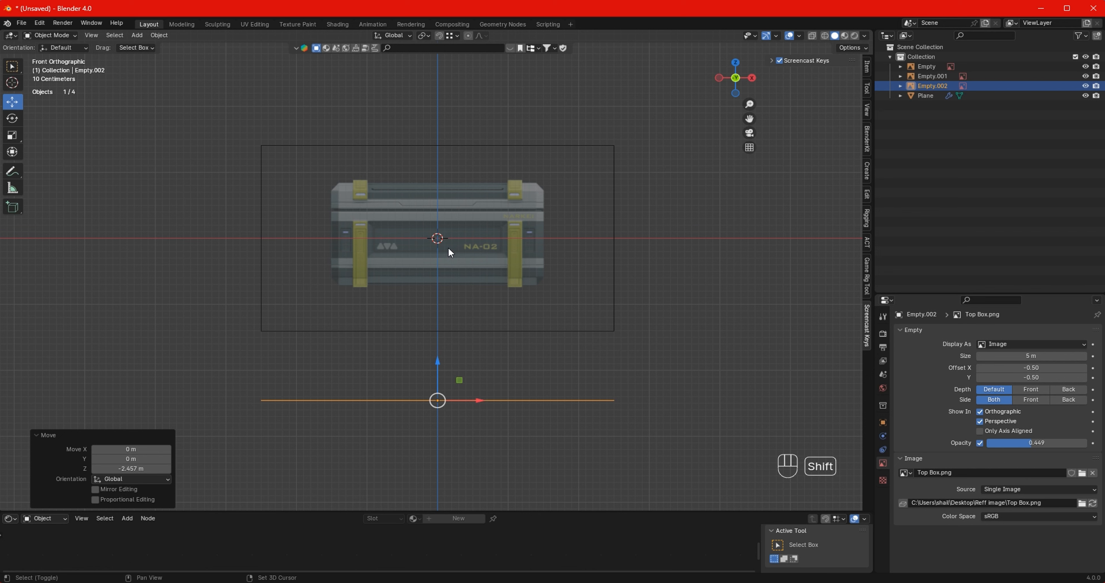
key(shift+a)
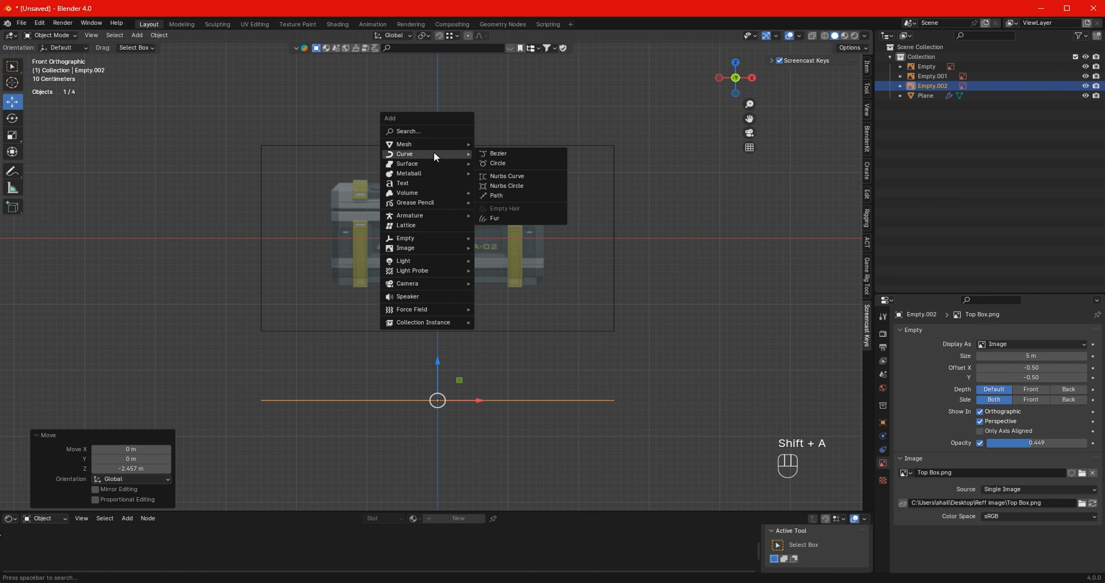
mouse_move(428, 145)
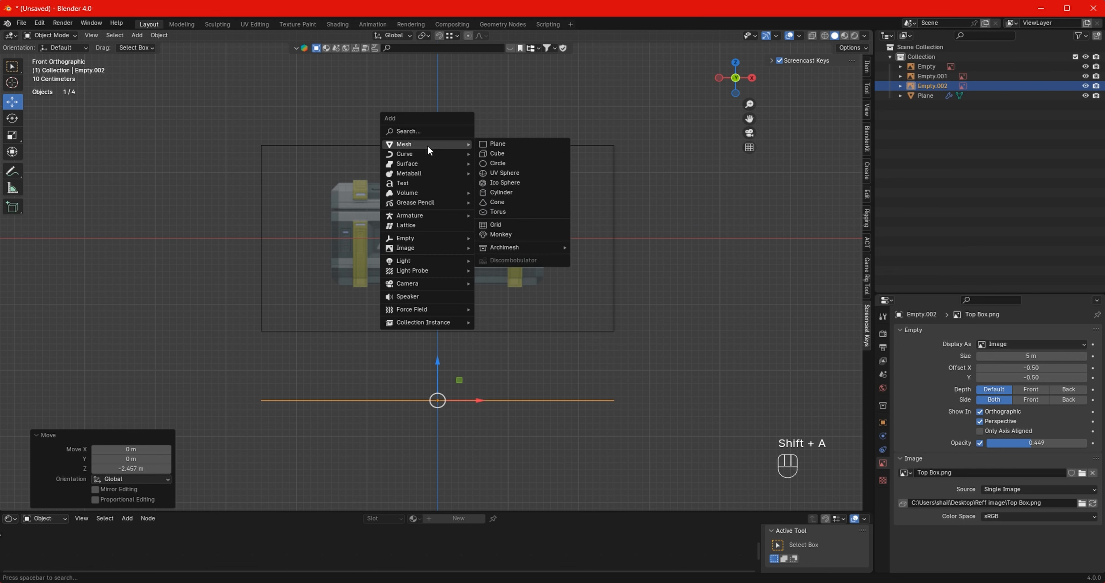
click(505, 153)
scroll(491, 264, up, 1)
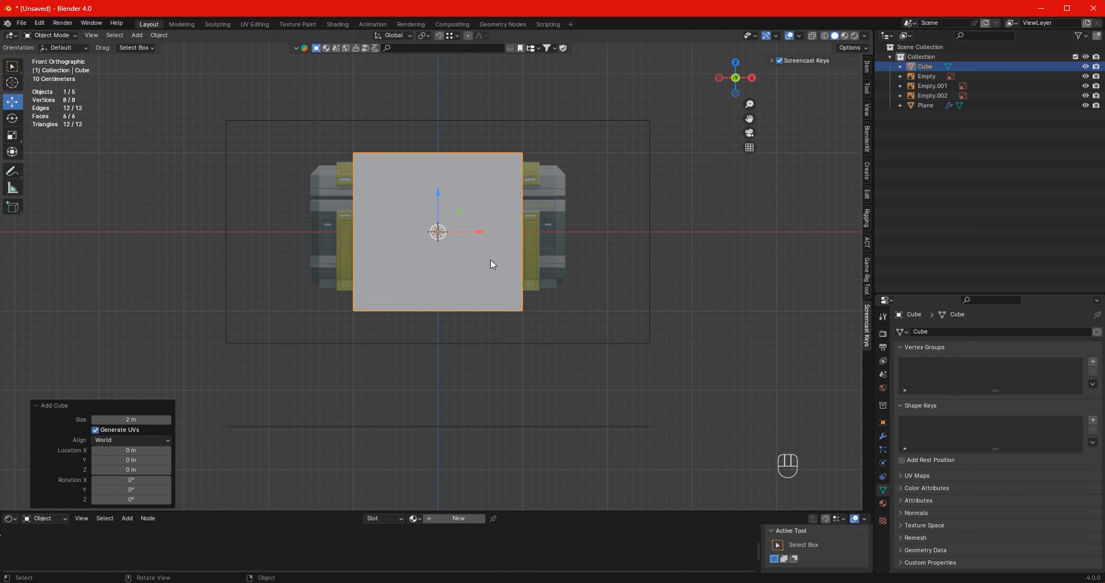
shift+middle_drag(492, 265, 481, 268)
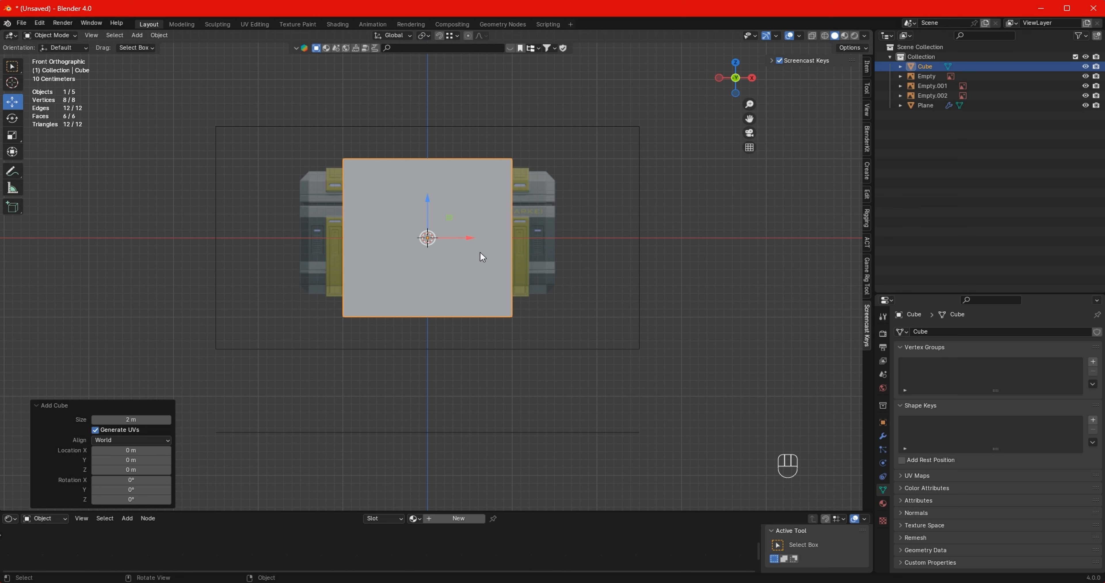
Step: Display the scene as wireframe and scale the cube by about 1.506 along X to match the crate's width
key(shift+z)
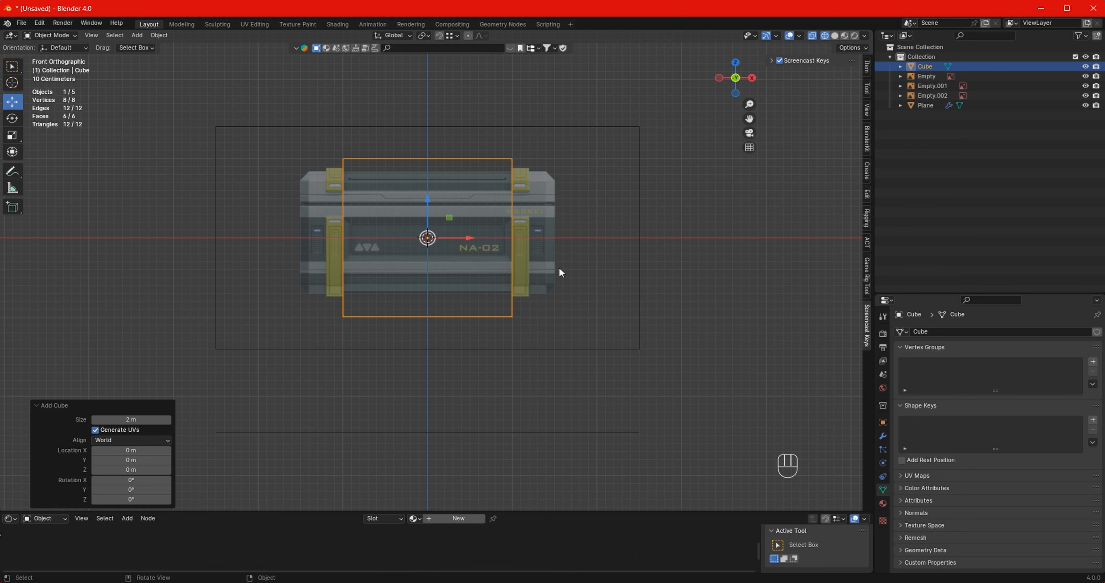
key(s)
key(x)
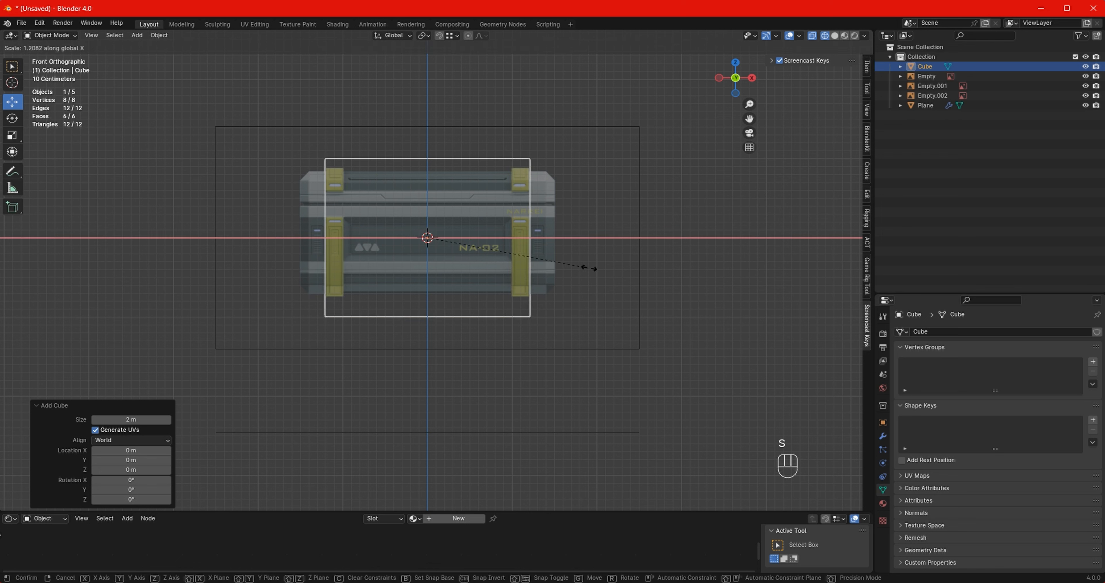
click(631, 272)
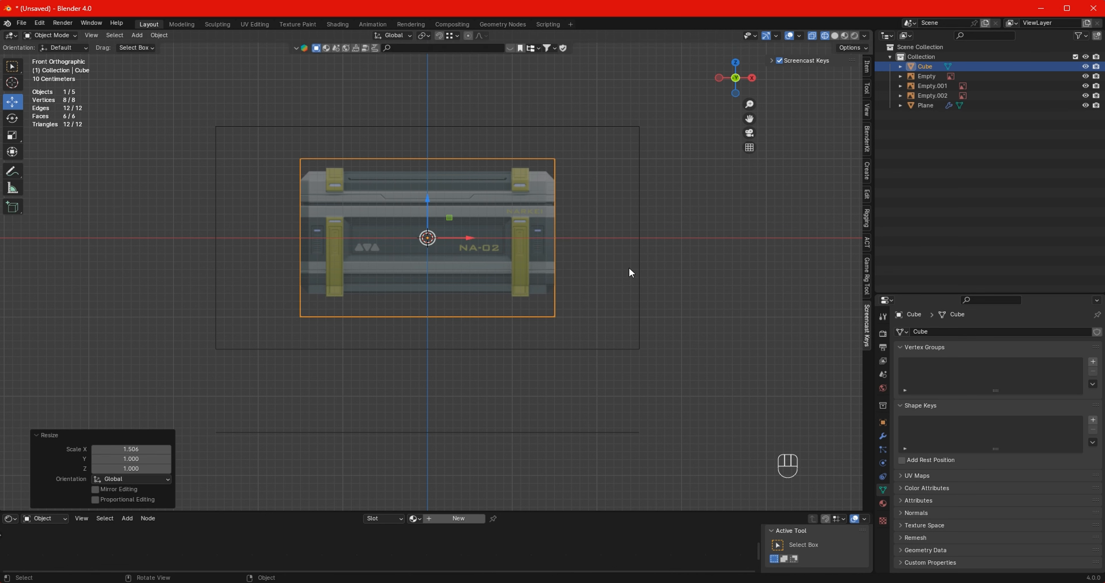
Step: Scale the cube down along Z to the crate's height and raise it about 0.06 m to fit the front reference
key(s)
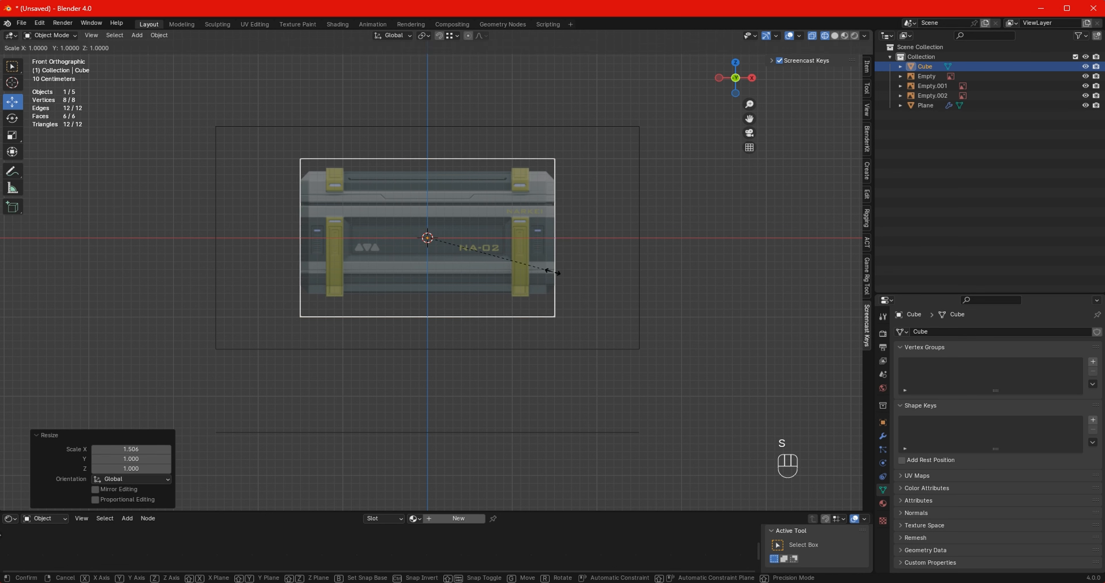
key(z)
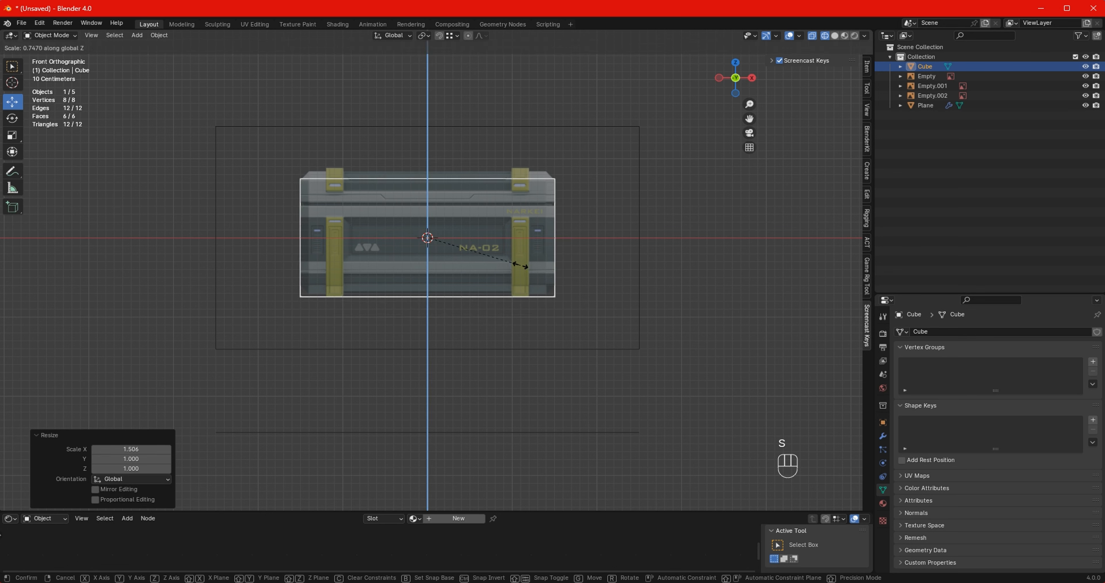
click(527, 268)
drag(426, 202, 445, 193)
Step: Raise the right reference image about 0.05 m along Z to align its crate with the cube in right view
key(KP_3)
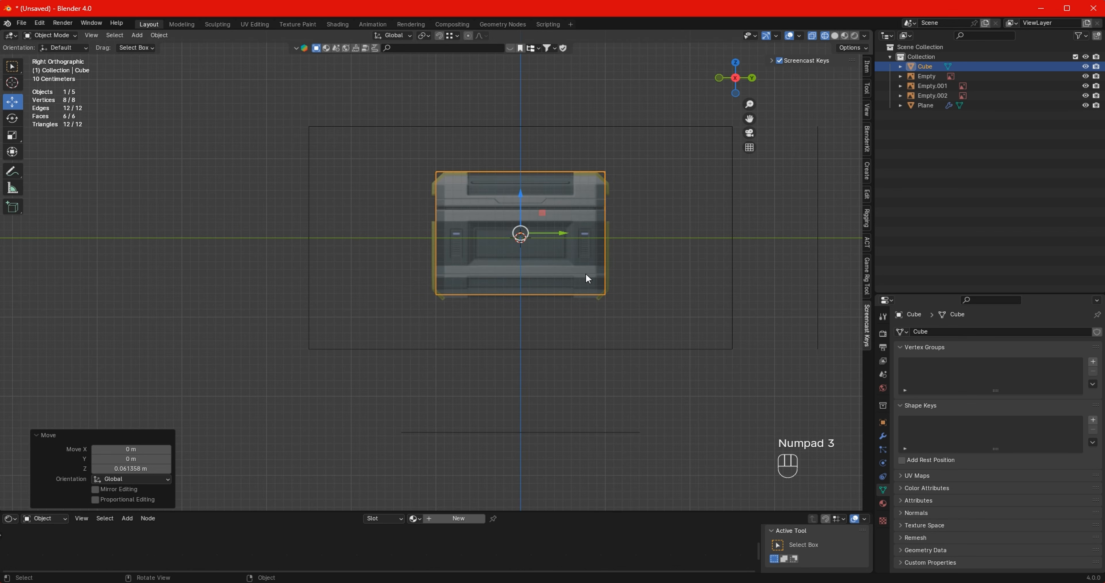
shift+middle_drag(586, 278, 515, 287)
scroll(533, 275, up, 4)
scroll(513, 282, down, 2)
scroll(624, 142, down, 1)
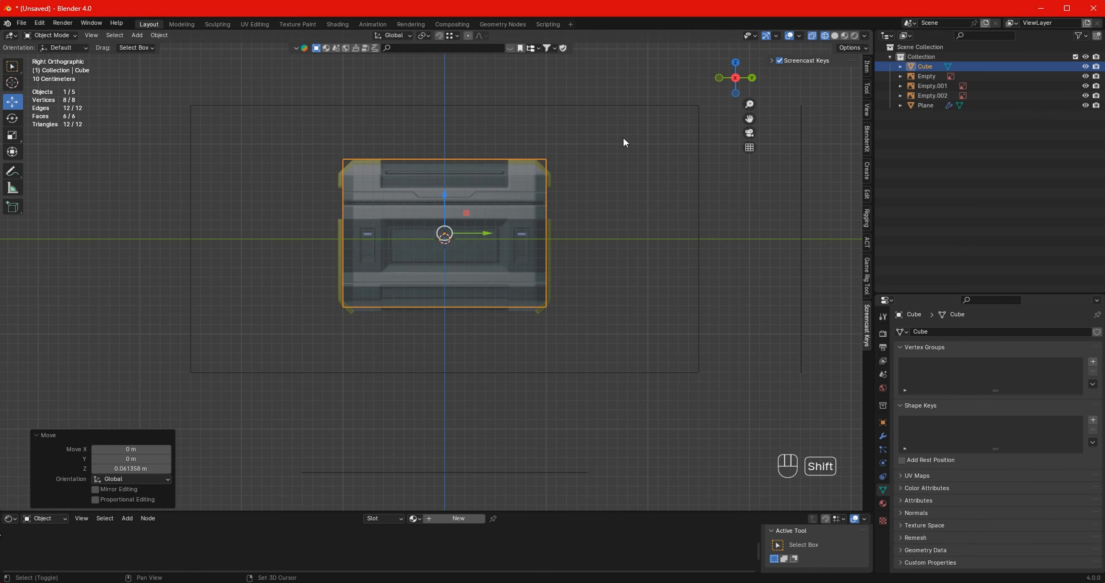
shift+middle_drag(623, 138, 594, 143)
click(629, 112)
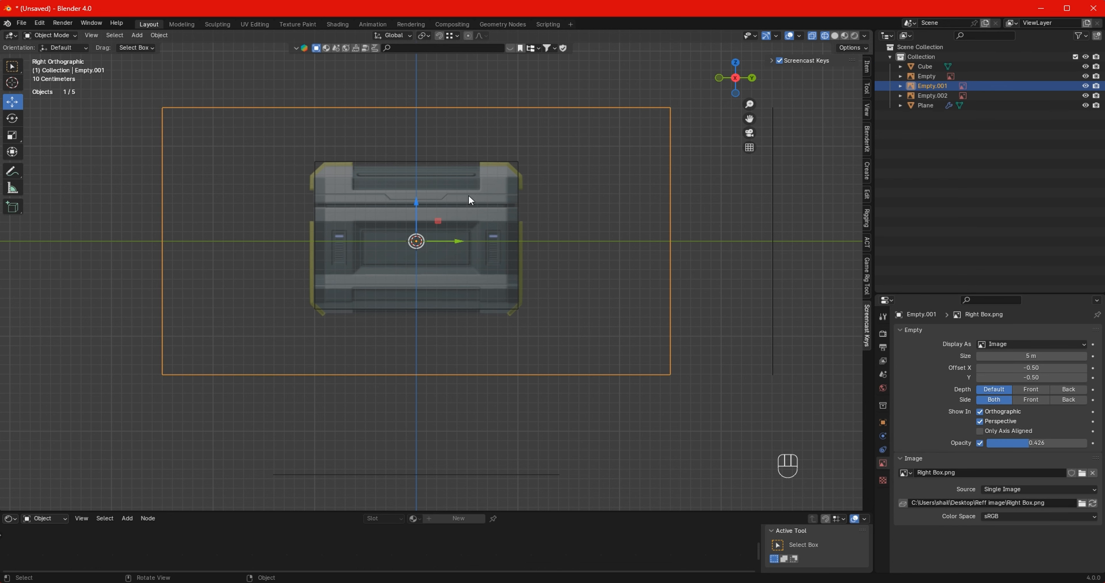
drag(416, 206, 435, 201)
scroll(536, 264, down, 3)
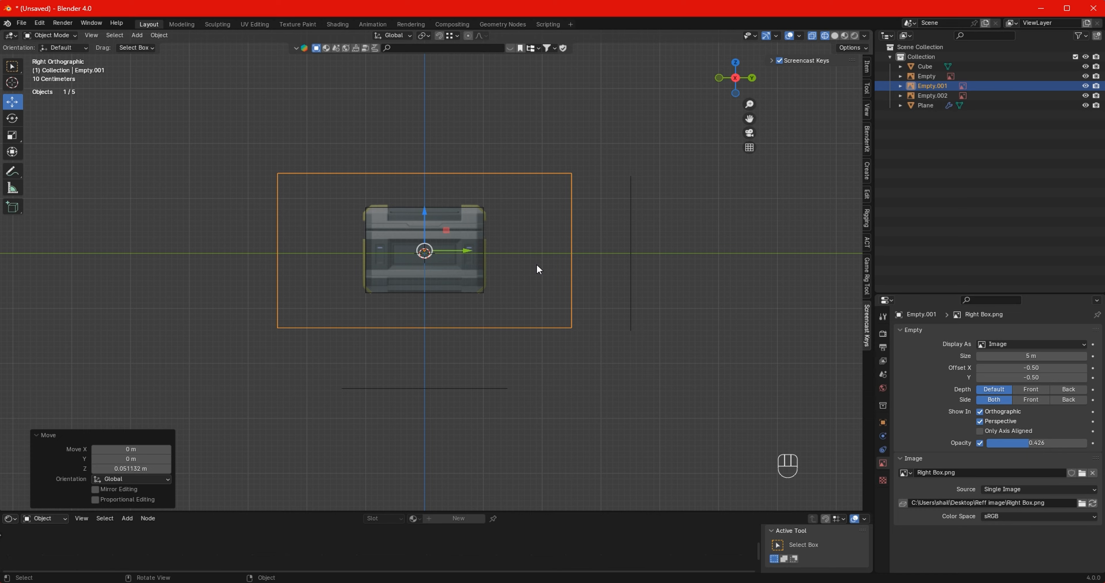
Step: Return the viewport to solid shading and apply the scale of the resized cube
key(KP_1)
middle_drag(536, 264, 631, 240)
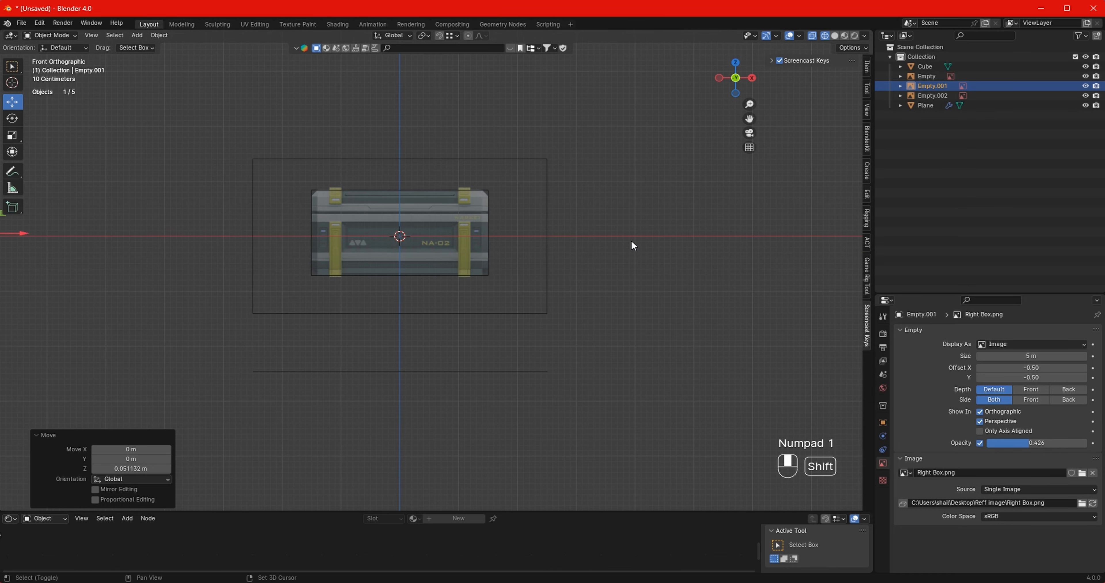
click(631, 240)
middle_drag(523, 177, 452, 249)
key(shift+z)
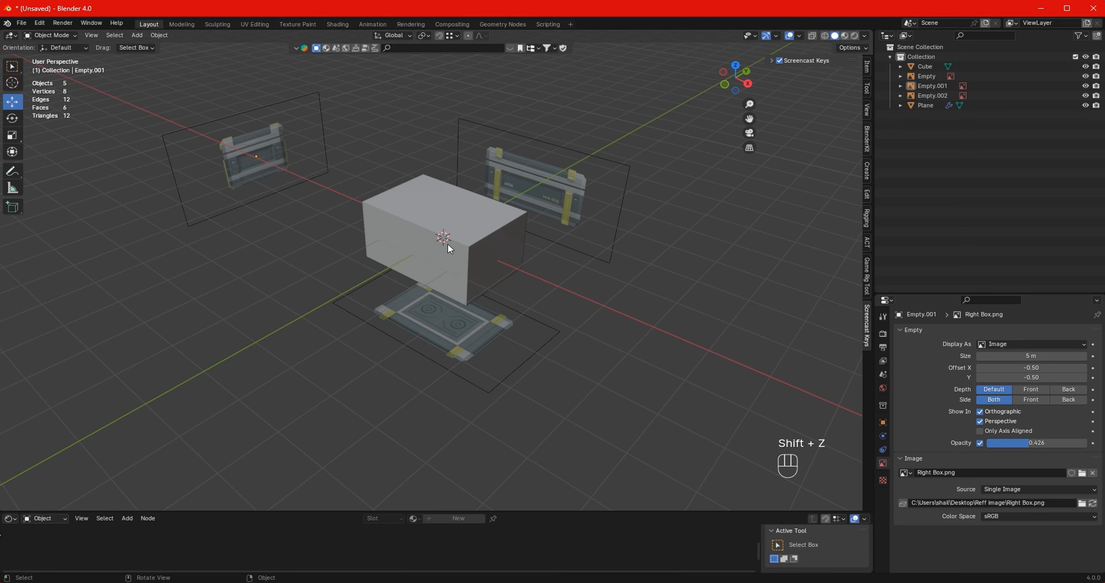
scroll(451, 238, up, 3)
click(418, 184)
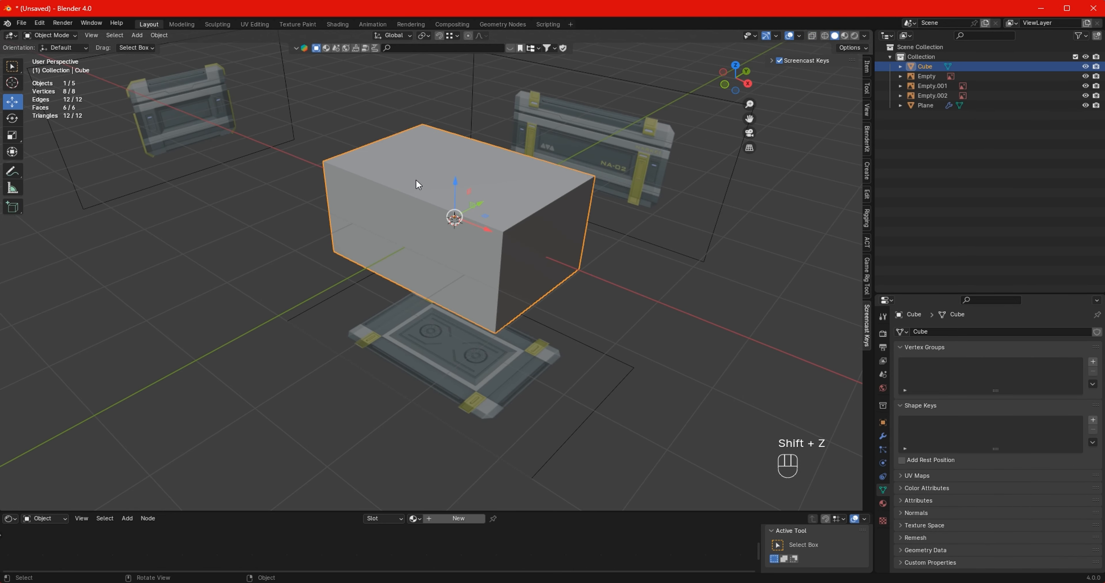
key(ctrl+a)
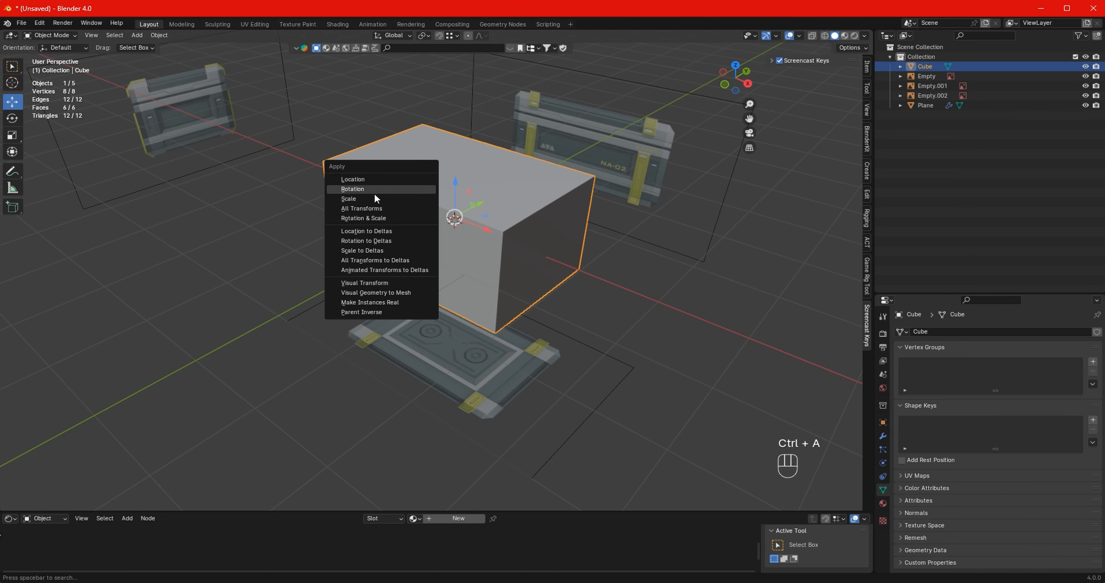
click(365, 198)
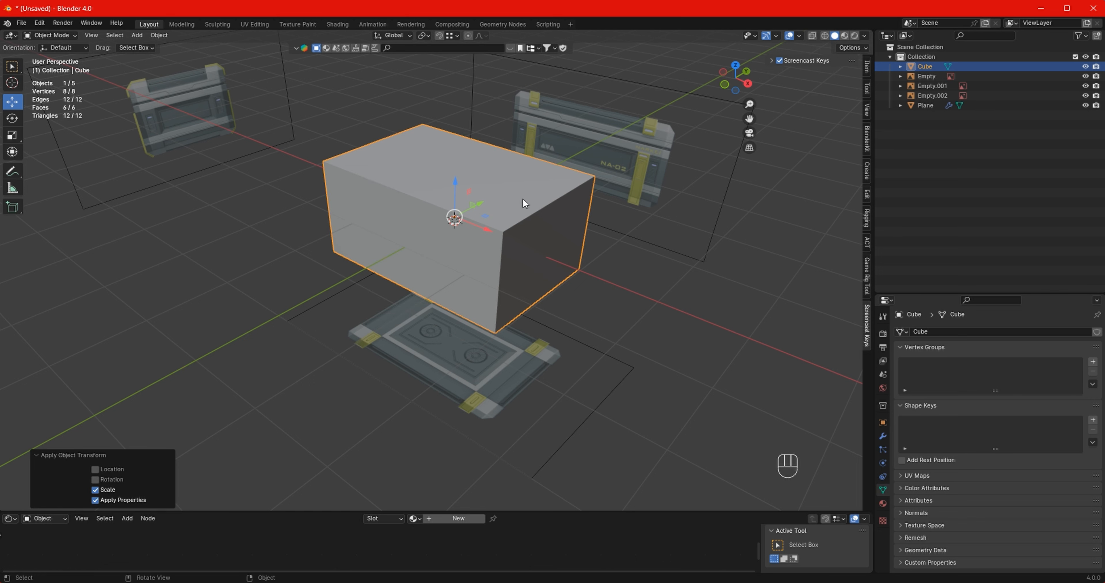
Step: Bevel all the cube's edges with one segment and a width of about 0.113 m, using the front reference as a guide
key(Tab)
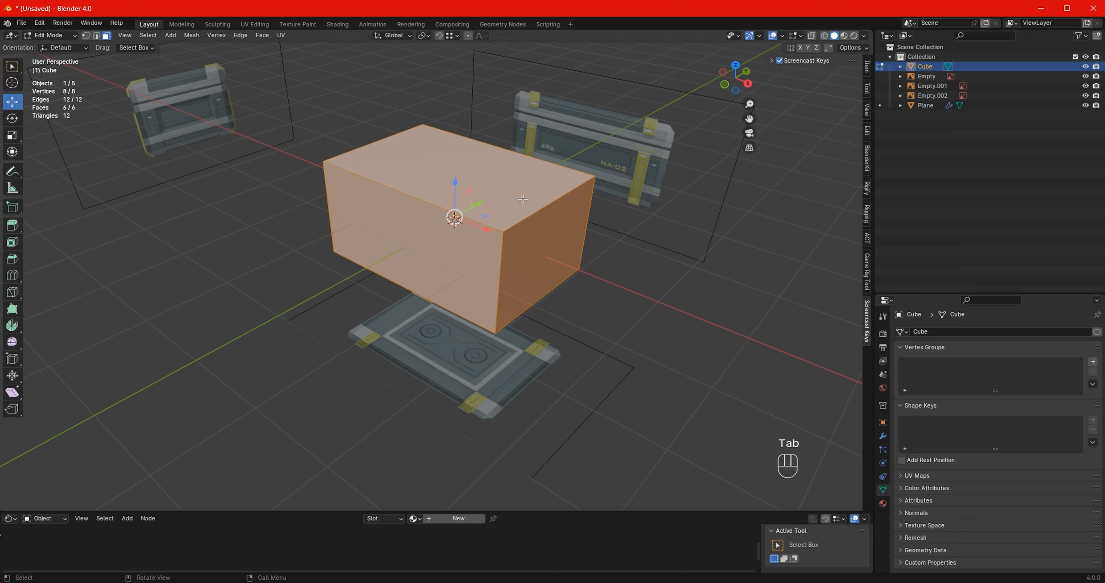
key(2)
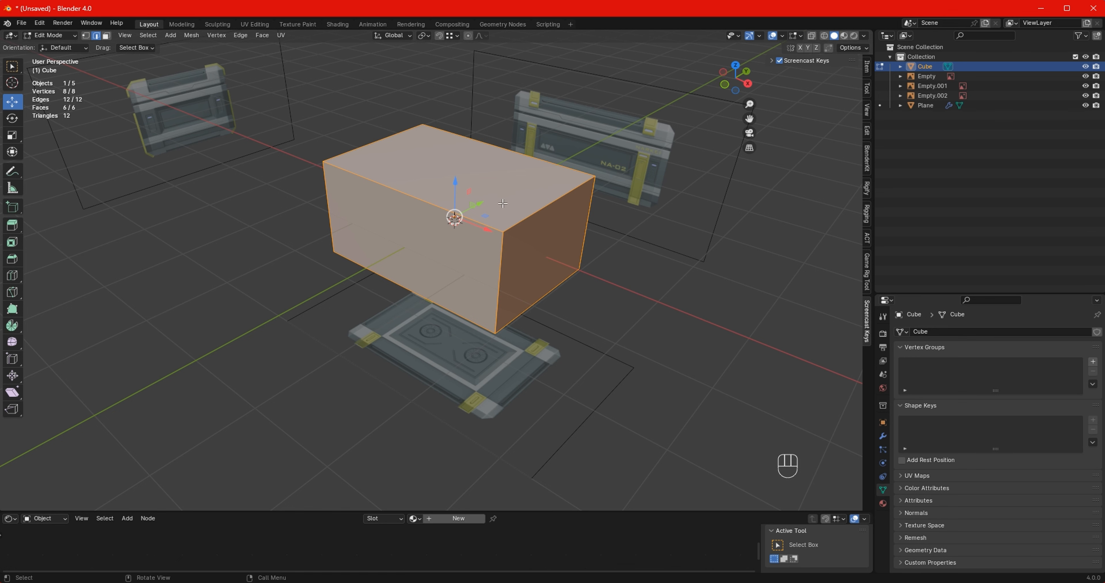
key(KP_1)
key(shift+z)
scroll(501, 202, up, 2)
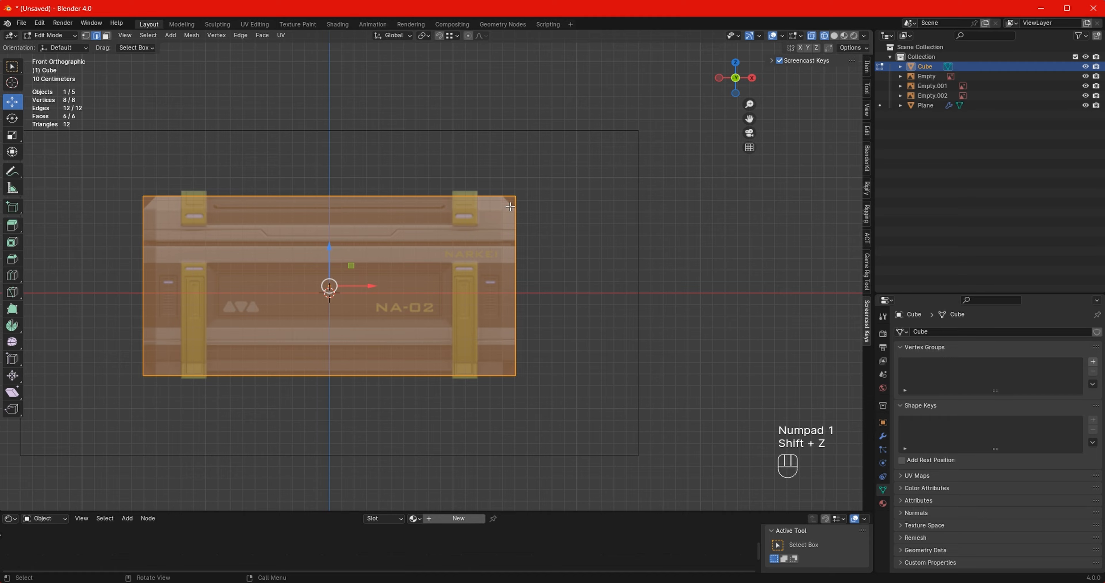
shift+middle_drag(522, 206, 598, 193)
key(ctrl+b)
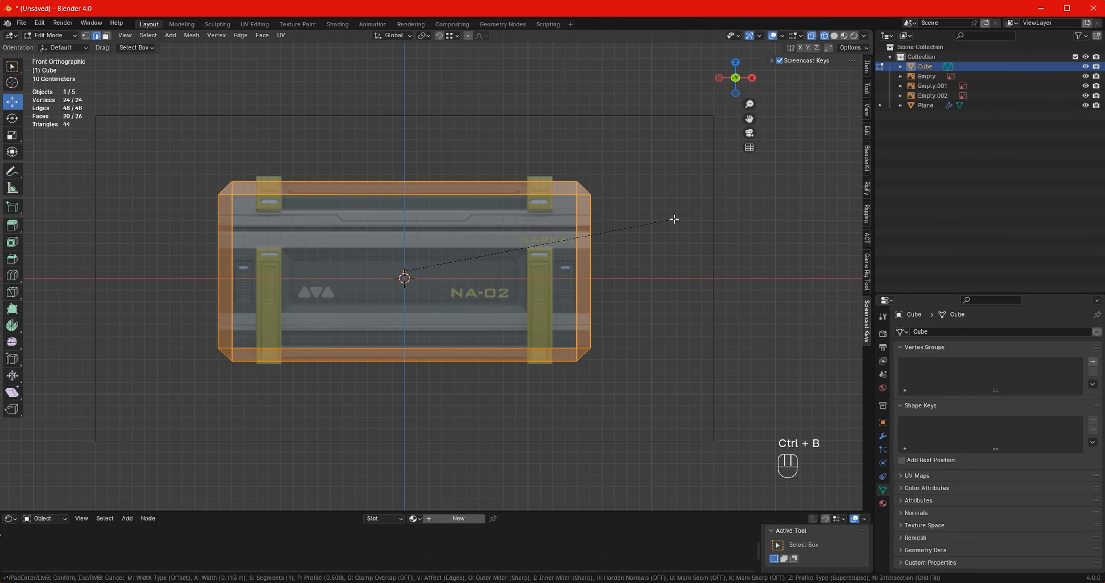
click(674, 219)
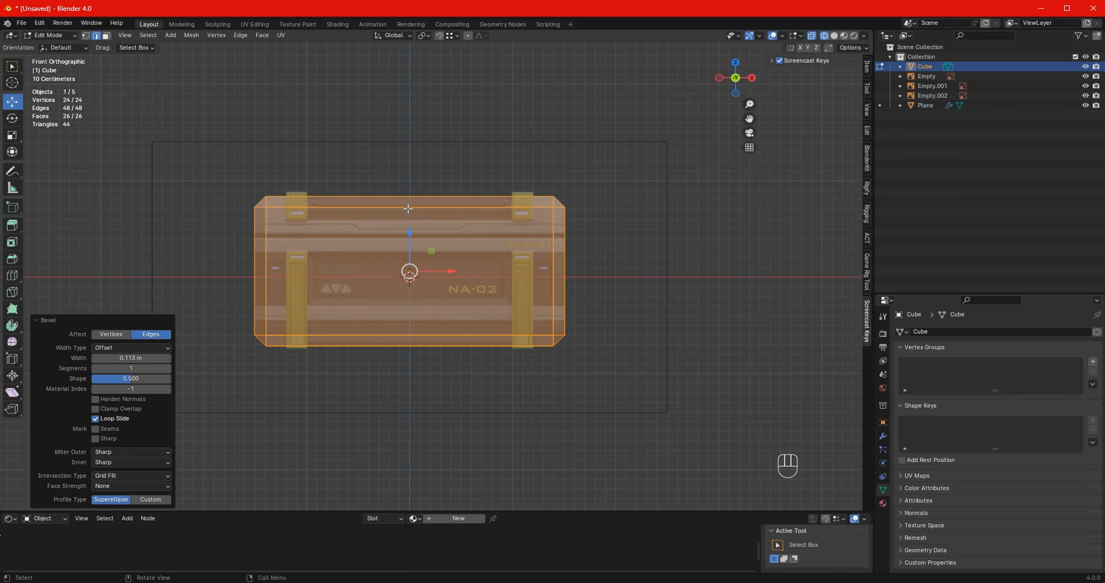
mouse_move(573, 237)
middle_down()
mouse_move(488, 275)
mouse_move(498, 270)
middle_up()
key(shift+z)
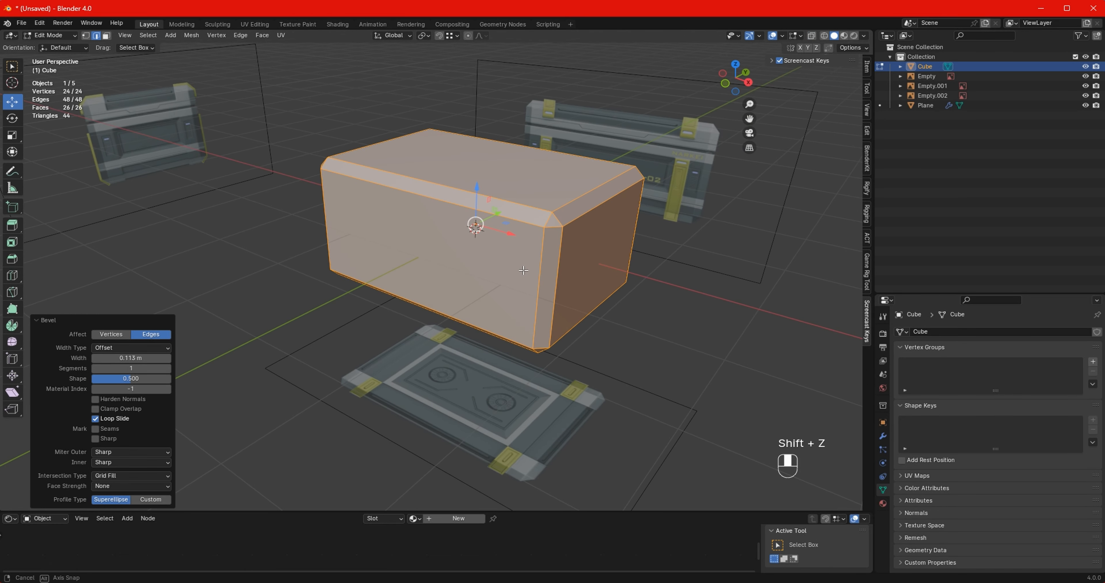
Step: In wireframe front view, add two vertical loop cuts along the outer and inner edges of the crate's right yellow strap
key(KP_1)
key(shift+z)
shift+middle_drag(415, 312, 520, 264)
scroll(490, 273, up, 1)
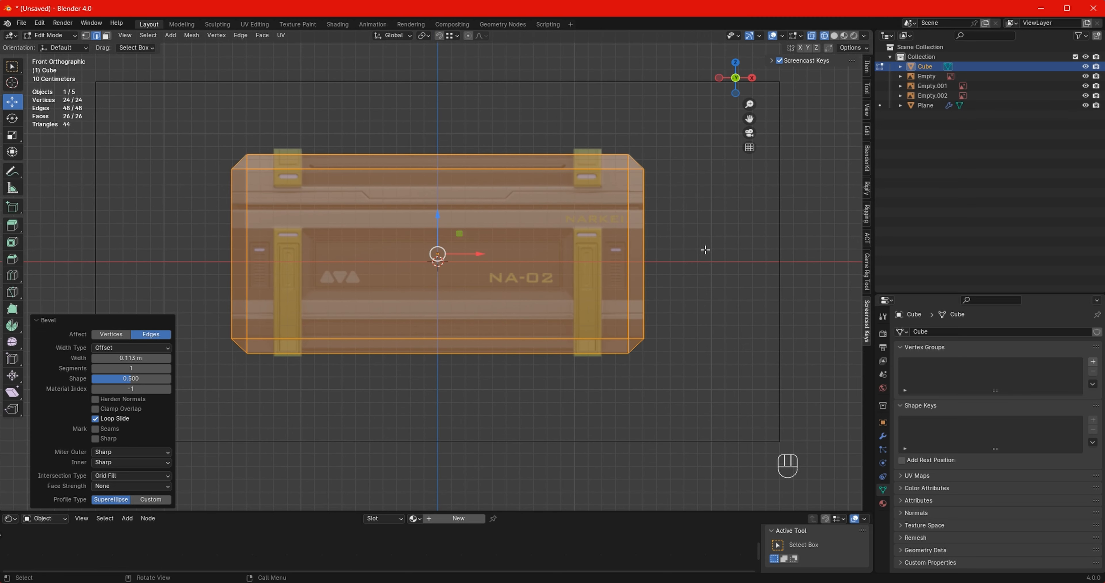
click(677, 248)
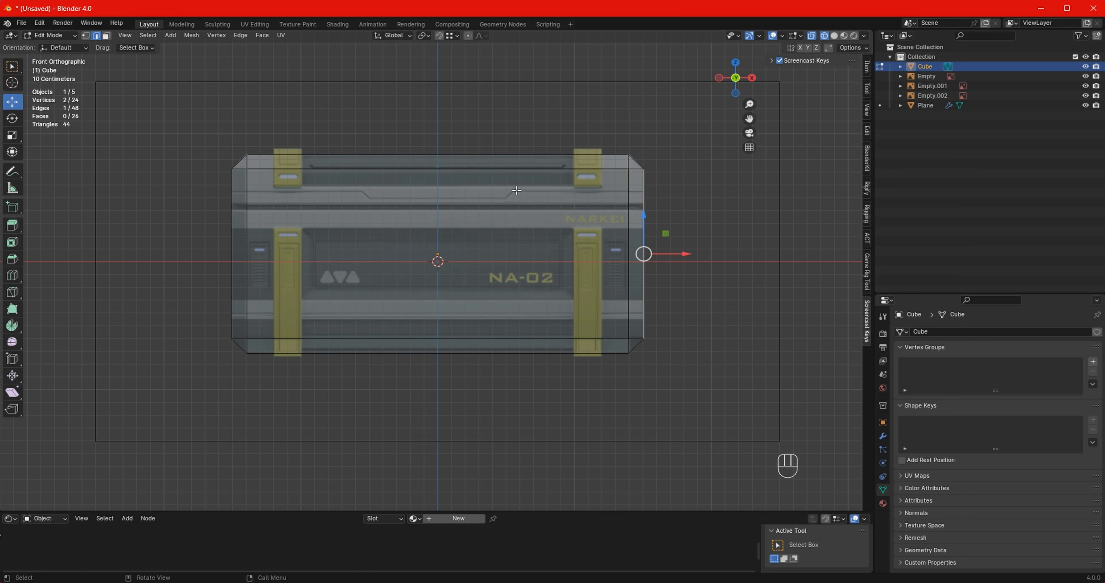
key(ctrl+r)
click(497, 173)
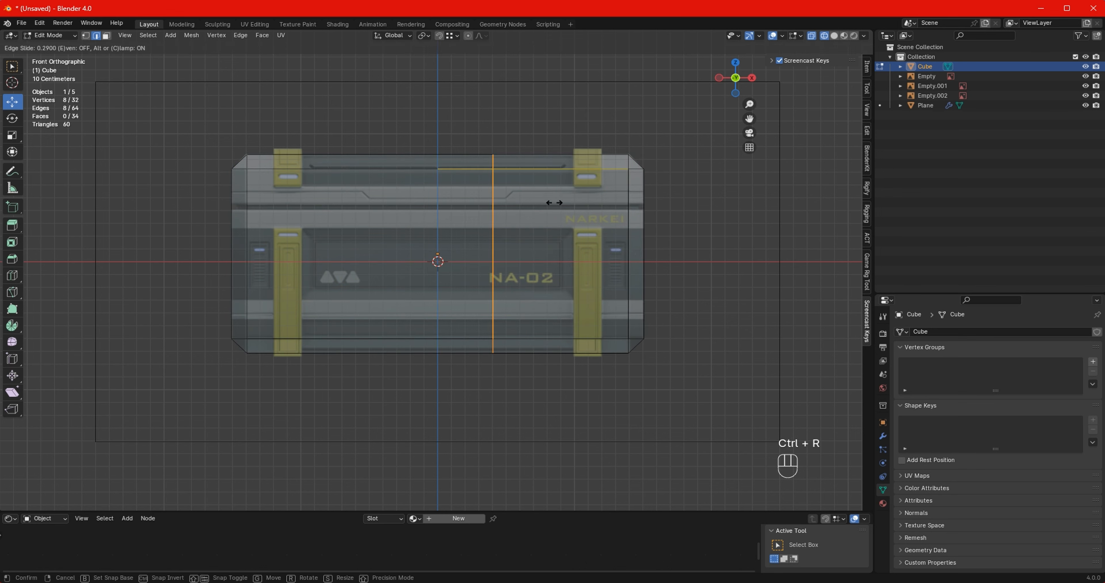
click(664, 243)
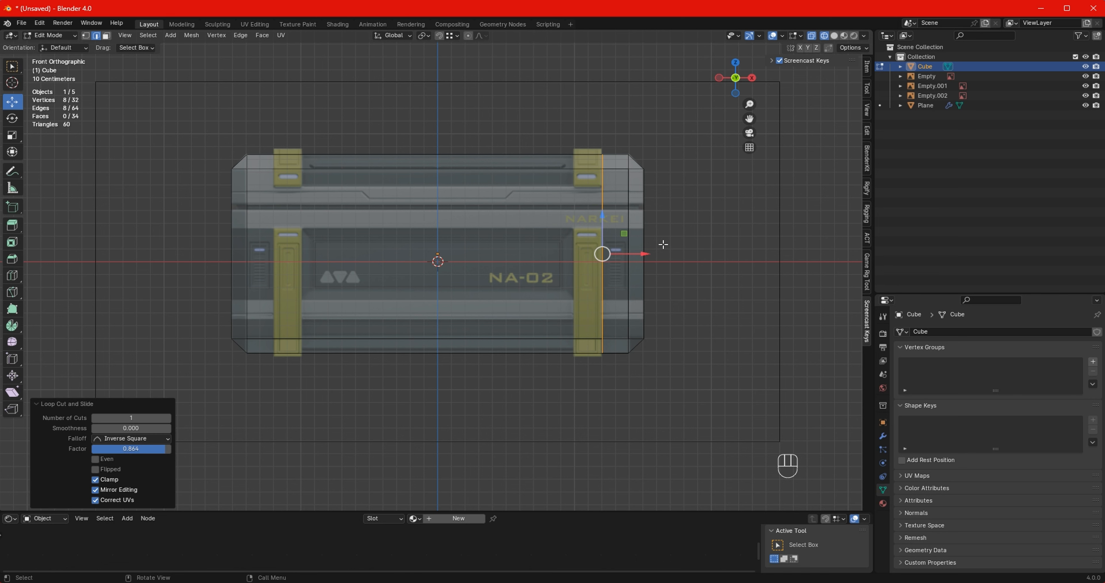
key(ctrl+r)
click(511, 180)
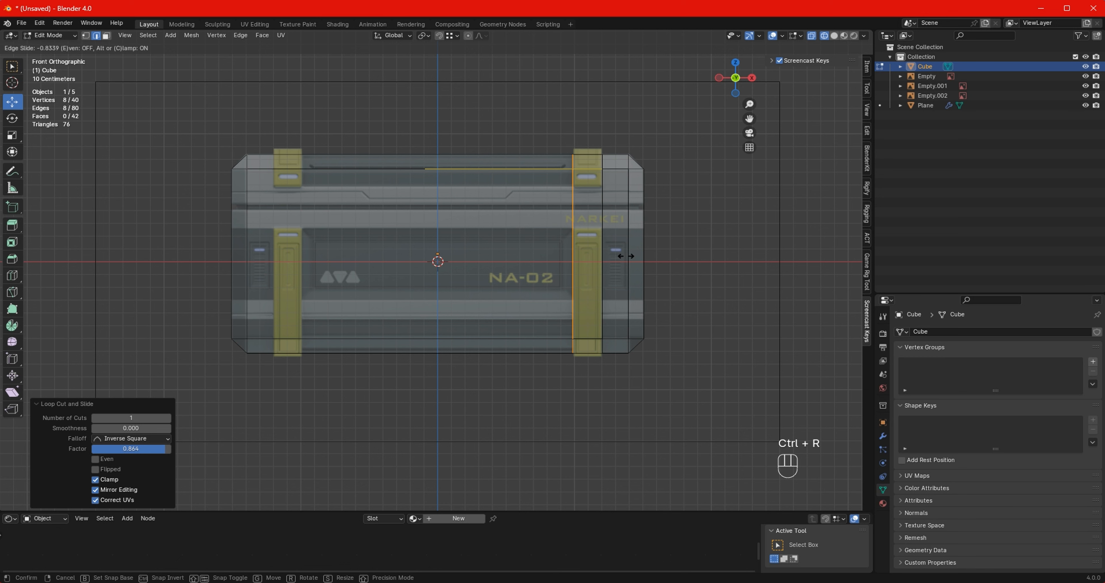
click(625, 255)
Step: Add two vertical loop cuts along the outer and inner edges of the crate's left yellow strap
key(ctrl+r)
click(429, 191)
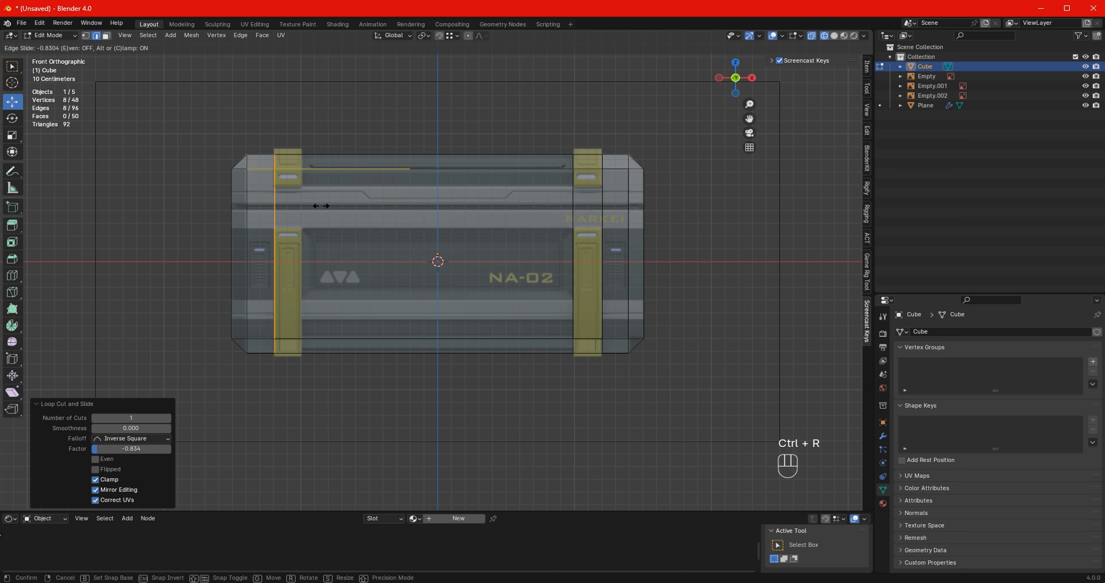
click(319, 206)
key(ctrl+r)
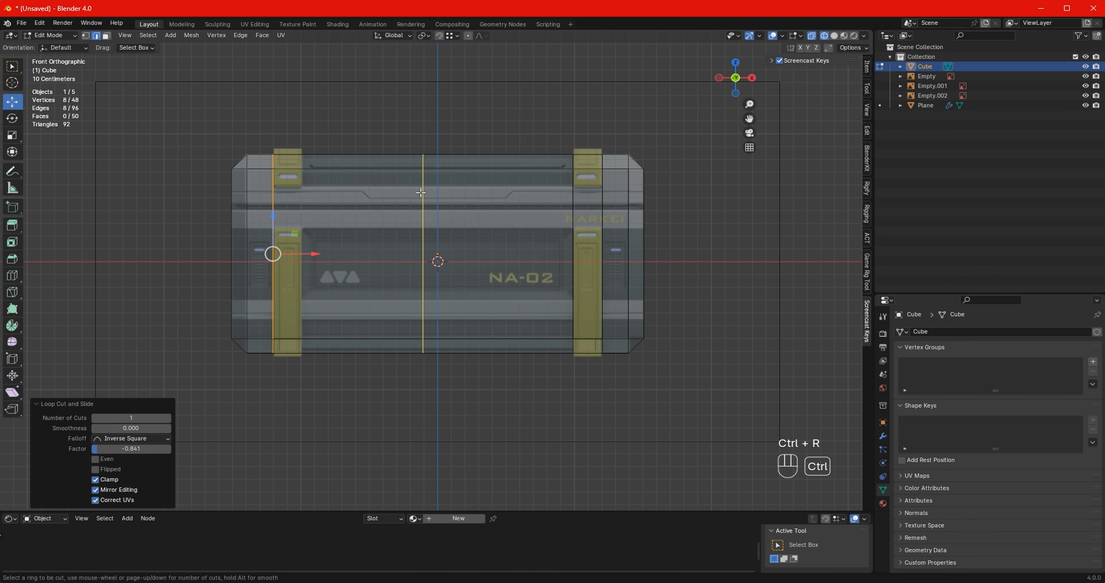
click(421, 192)
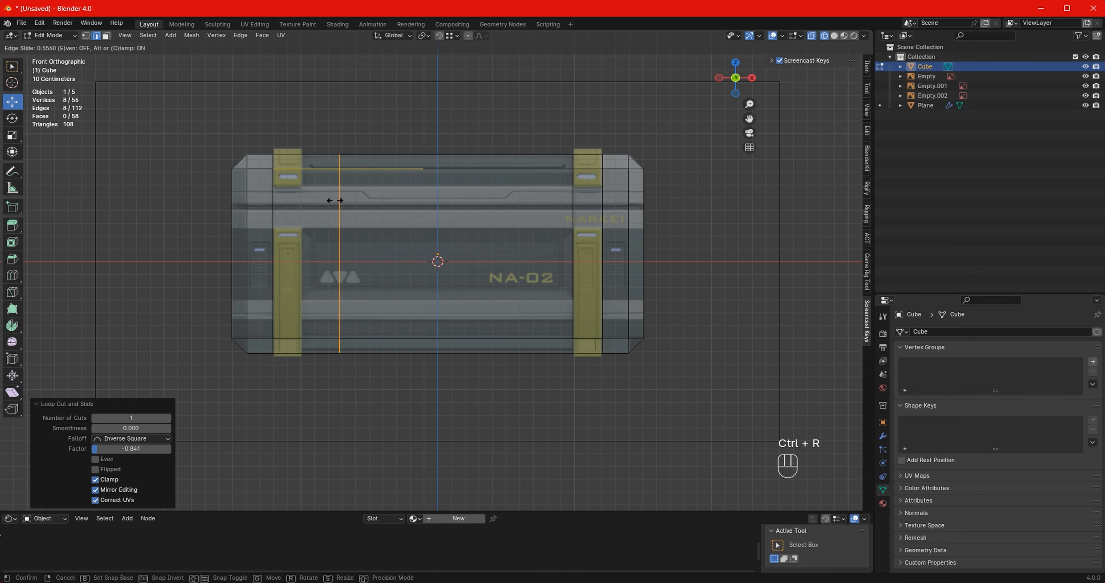
click(300, 202)
Step: Add two horizontal loop cuts along the upper and lower edges of the lid's grey rim in the front reference
shift+middle_drag(430, 217, 437, 238)
scroll(416, 228, up, 2)
scroll(459, 239, down, 1)
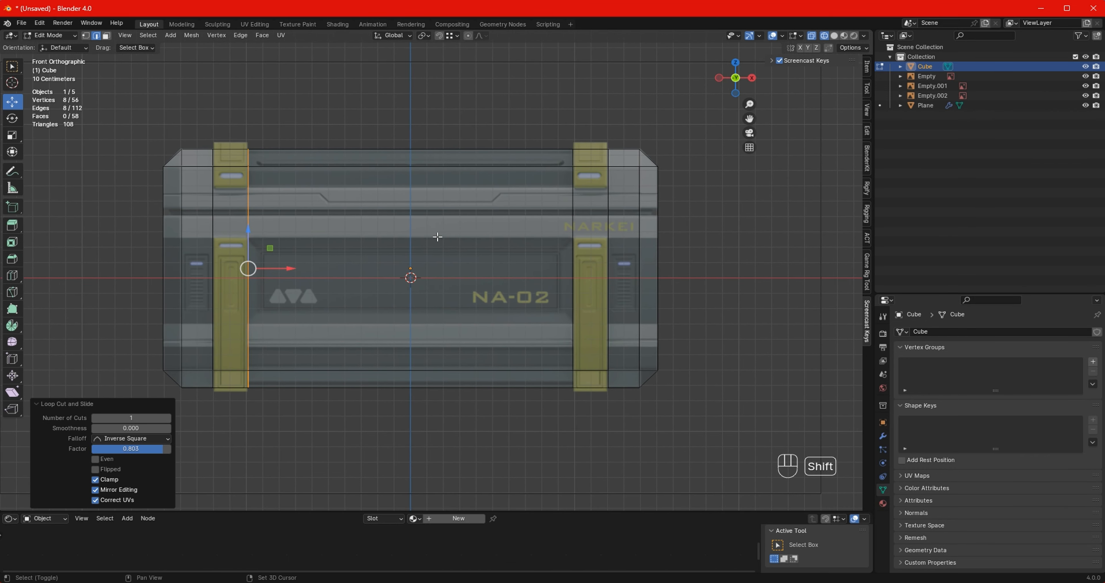
key(ctrl+r)
click(571, 227)
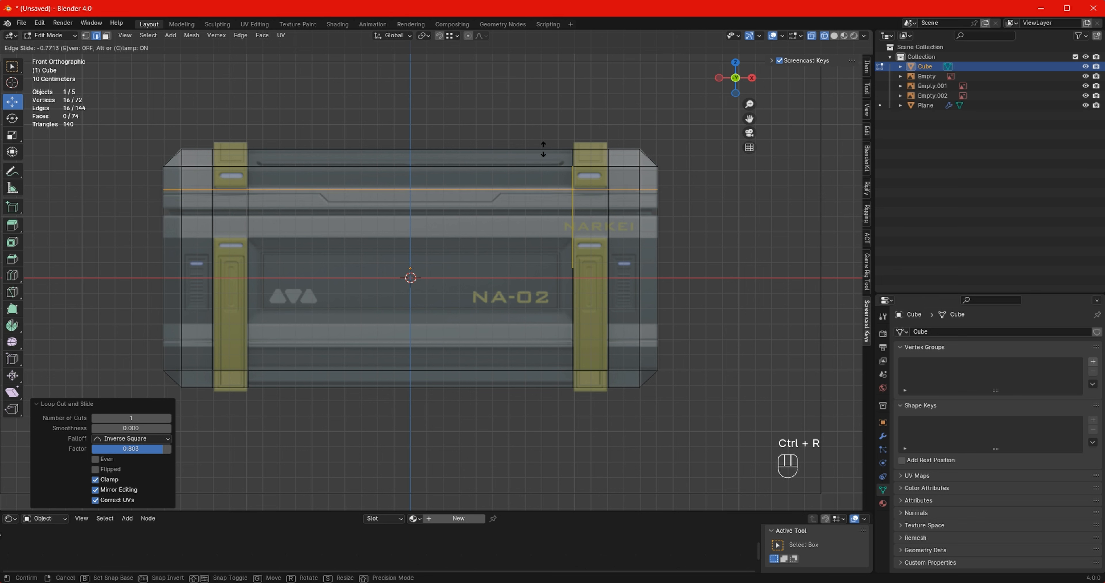
click(541, 148)
key(ctrl+r)
click(607, 236)
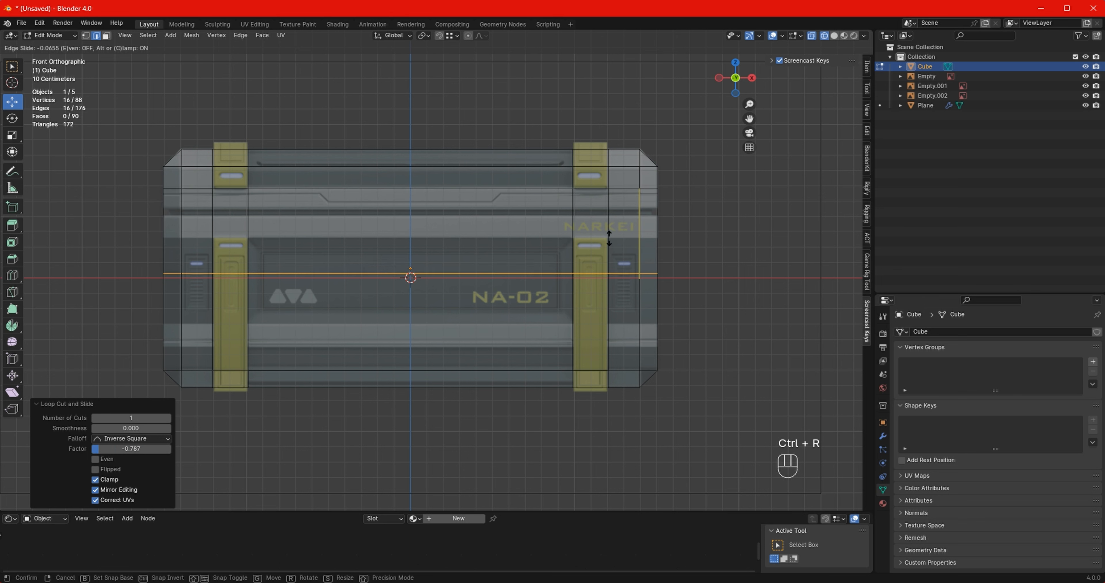
click(575, 172)
Step: Add two horizontal loop cuts along the upper and lower edges of the grey band just below the lid seam
key(ctrl+r)
click(657, 253)
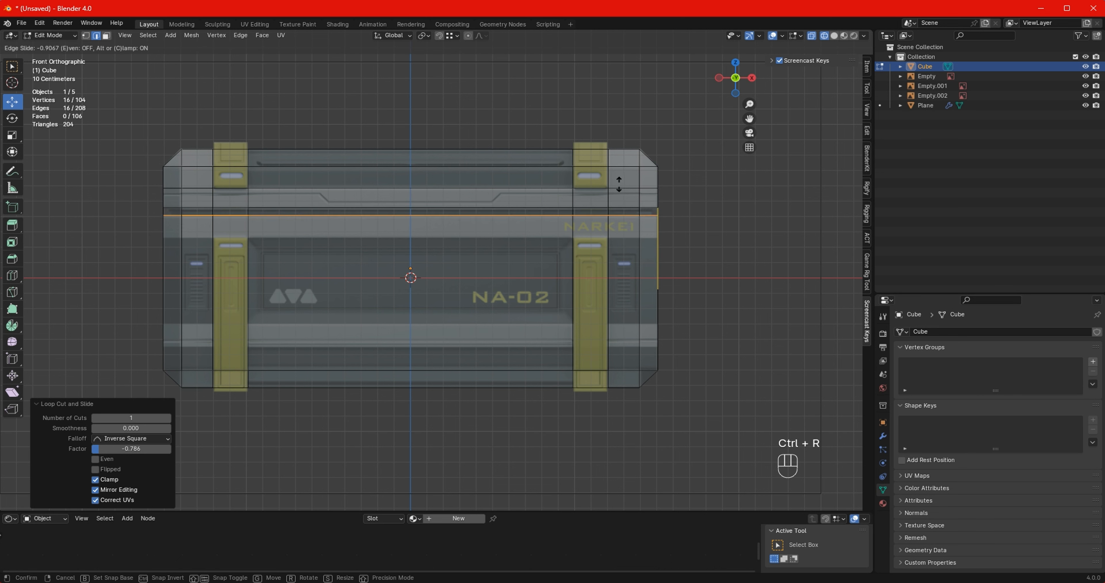
click(618, 184)
key(ctrl+r)
click(621, 234)
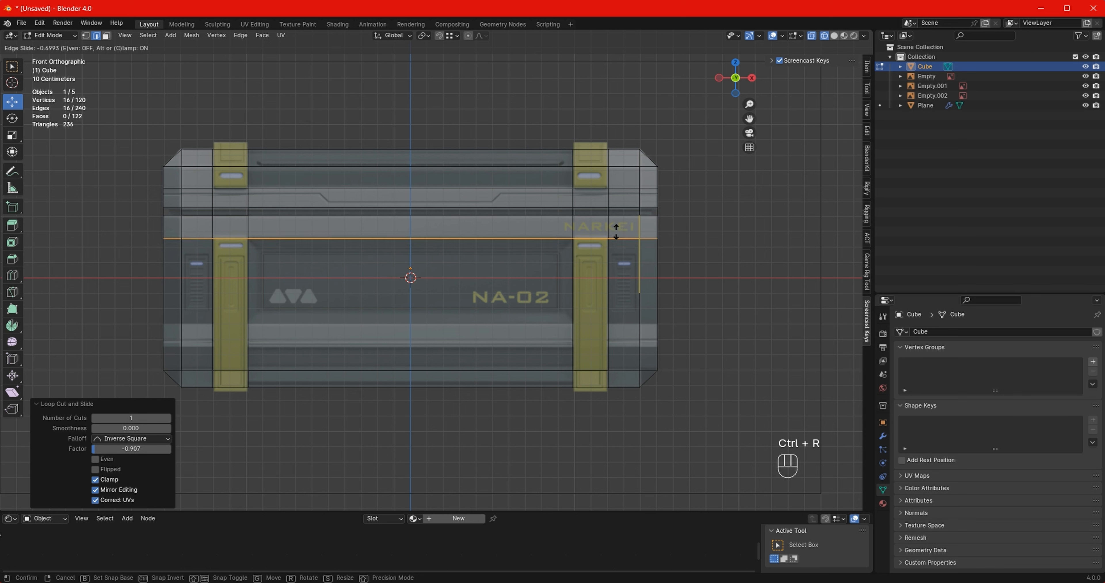
click(615, 233)
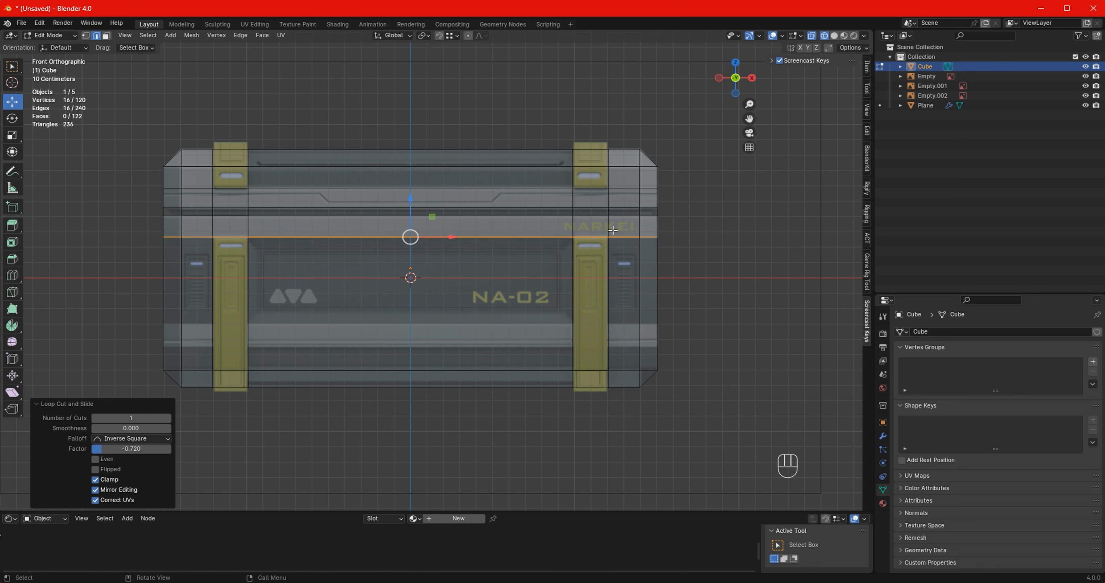
Step: Add two horizontal loop cuts along the upper and lower edges of the grey band near the crate's base
key(ctrl+r)
click(654, 316)
click(665, 338)
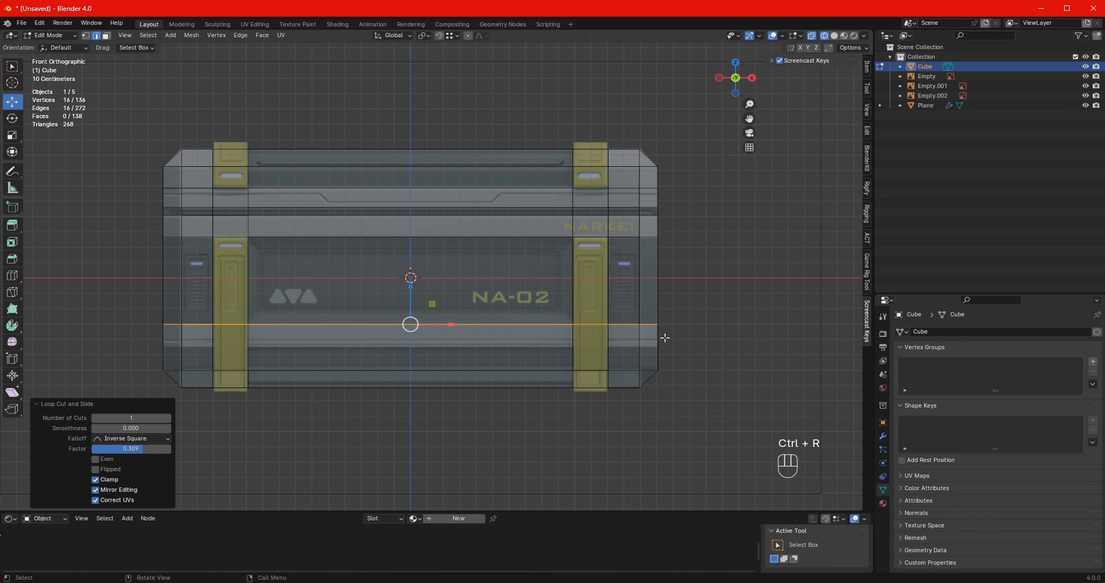
key(ctrl+r)
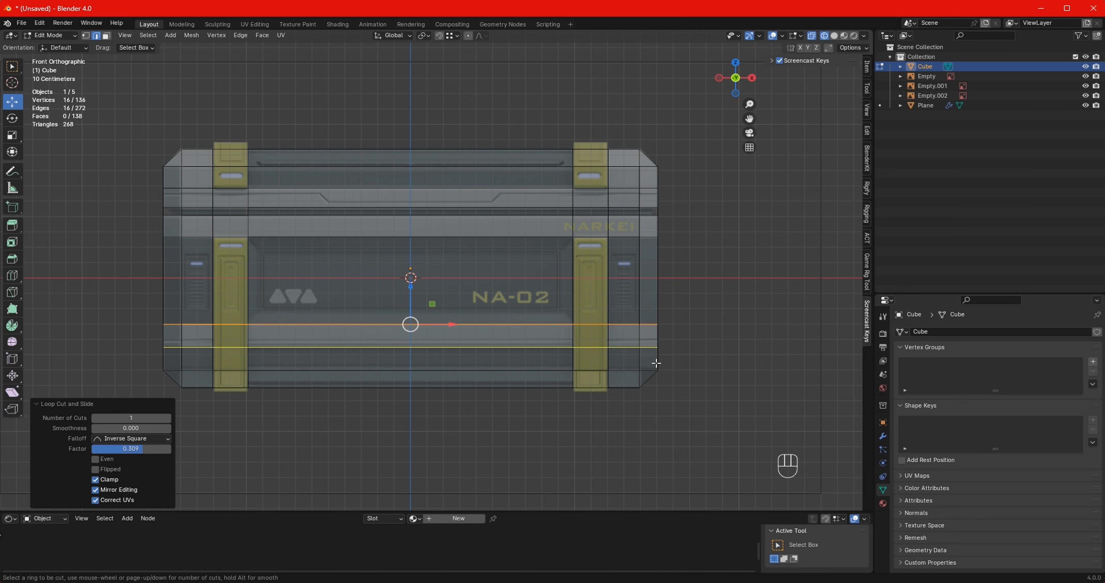
click(656, 364)
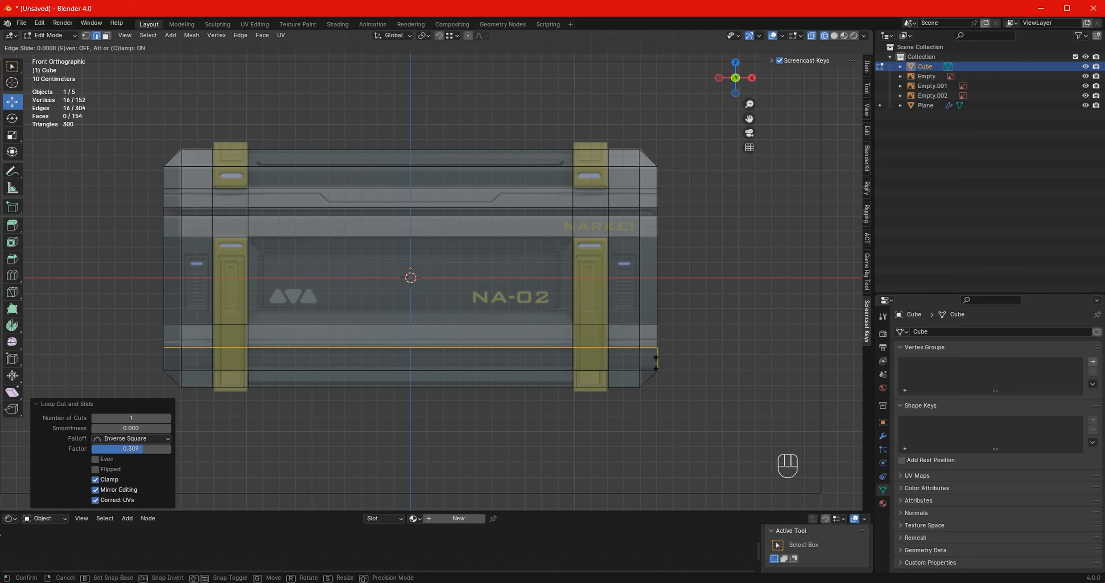
click(671, 363)
Step: In right view, add two vertical loop cuts aligned with the inner ends of the yellow corner straps
scroll(514, 241, down, 2)
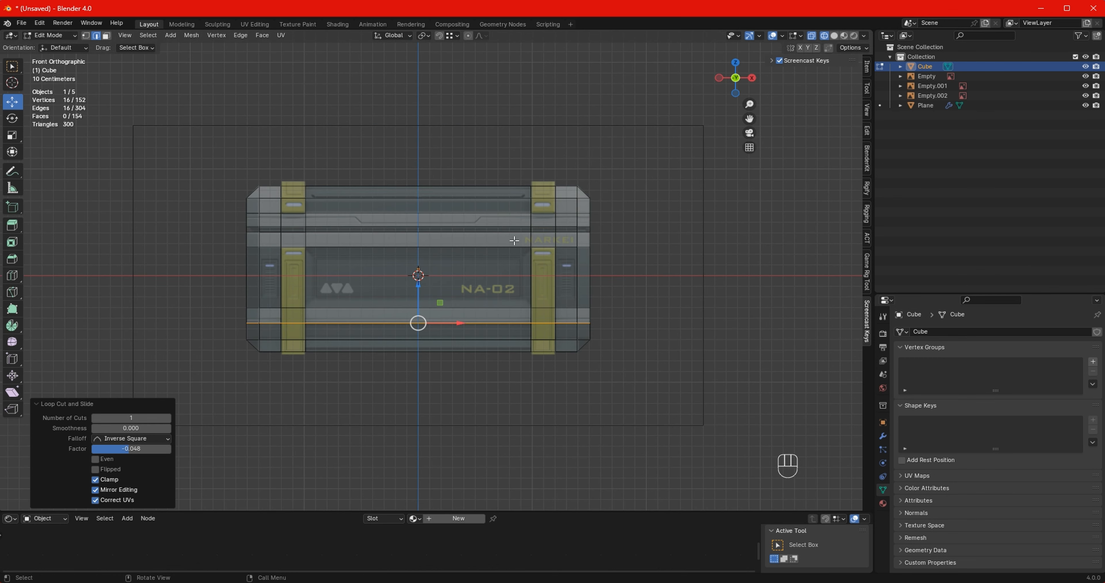
key(KP_3)
scroll(412, 251, up, 3)
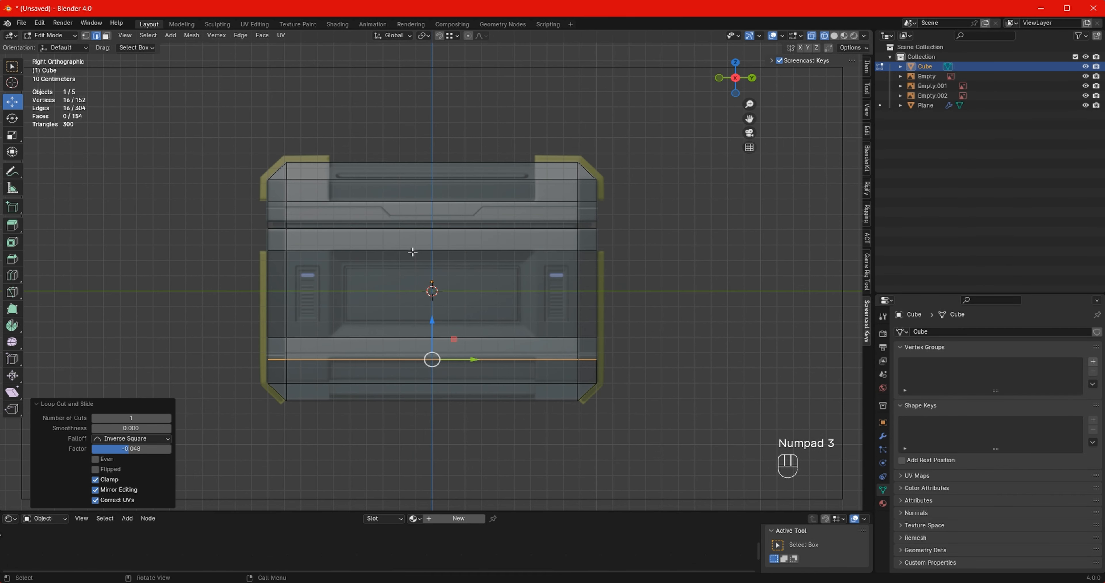
key(ctrl+r)
click(502, 218)
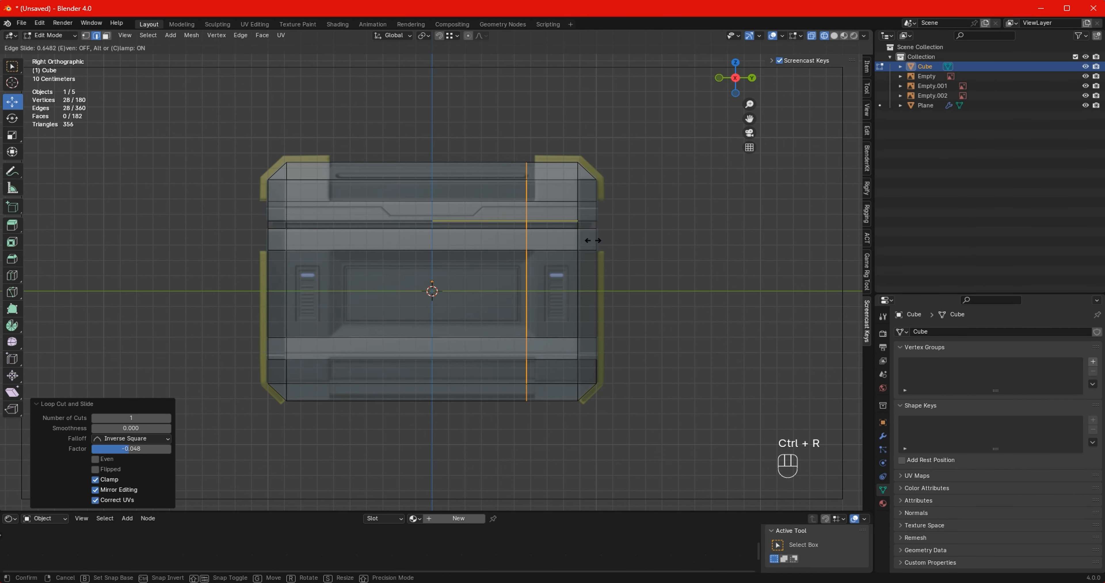
click(602, 242)
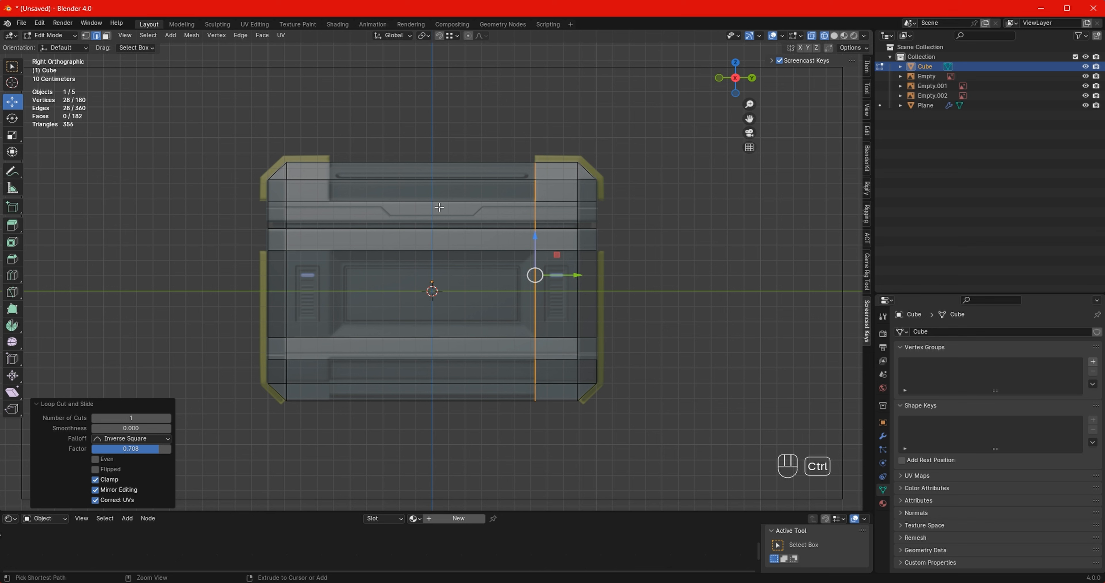
key(ctrl+r)
click(427, 208)
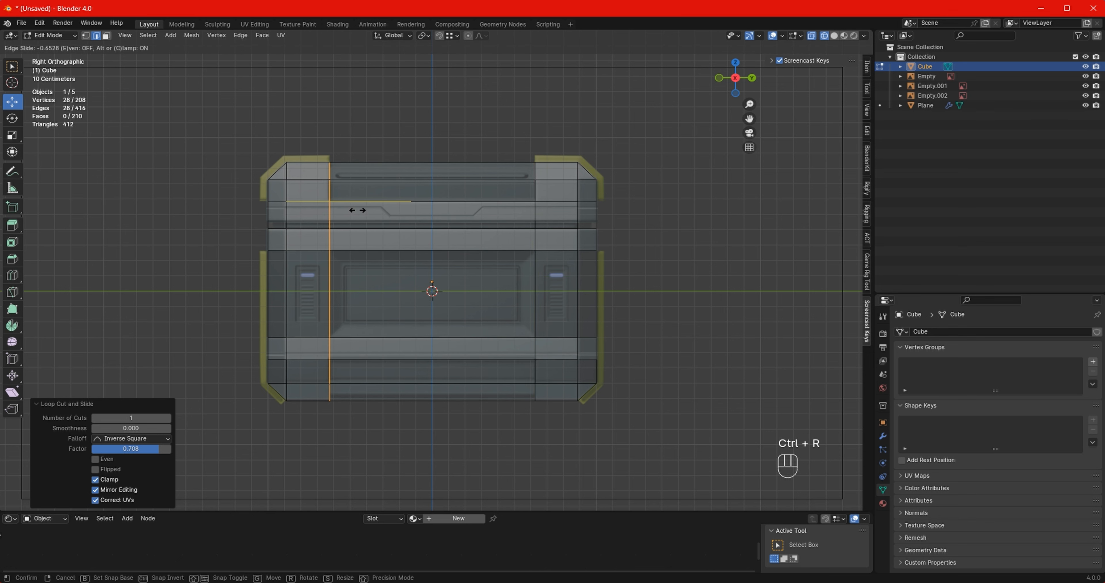
click(357, 210)
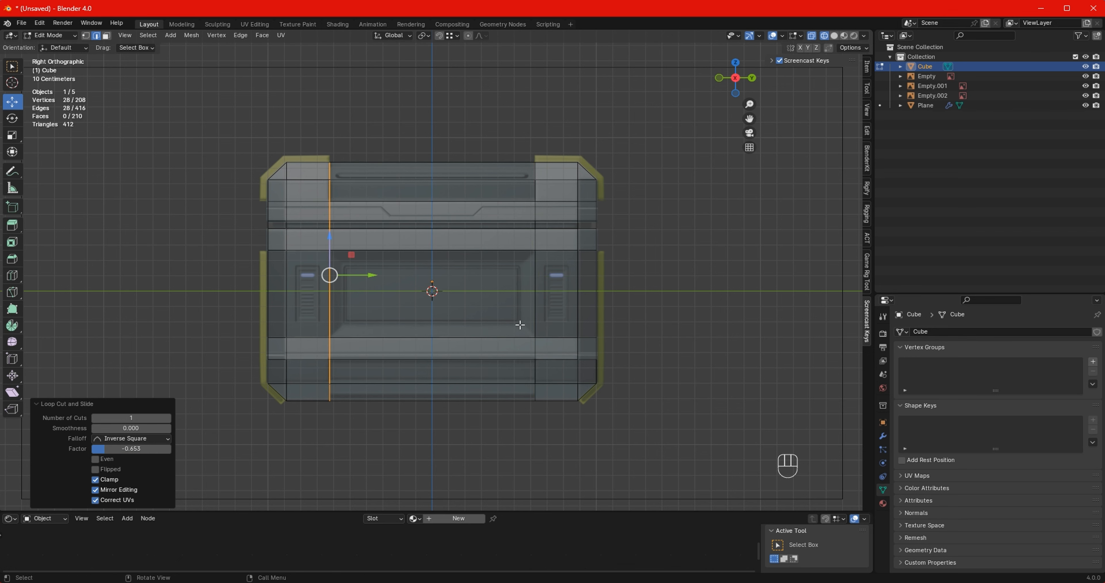
Step: In solid shading, select the middle top, bevel and upper side faces along the top edges of the crate's right end and front
key(alt+z)
middle_drag(501, 250, 562, 209)
key(3)
click(534, 194)
shift+click(567, 210)
shift+click(556, 202)
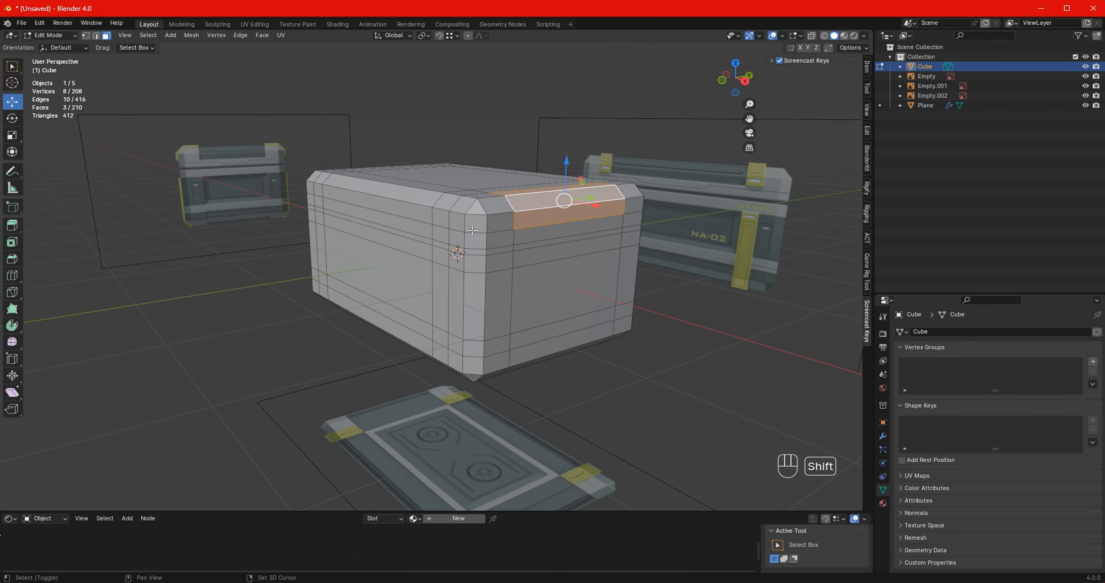
middle_drag(472, 230, 481, 225)
shift+click(438, 182)
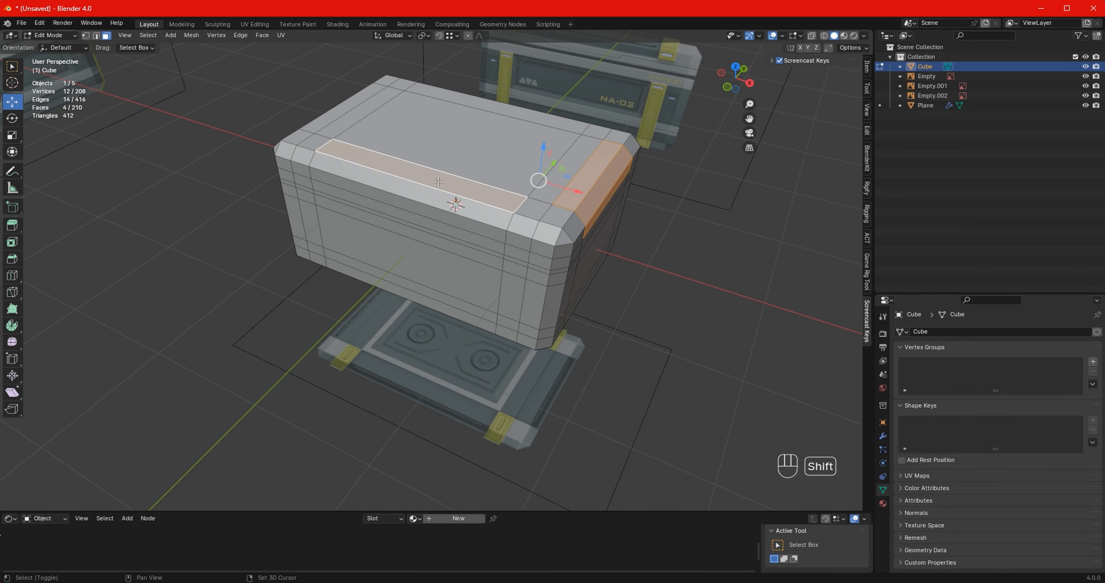
shift+click(412, 195)
shift+click(397, 201)
Step: Add the matching middle top, bevel and upper side faces on the crate's left end and back to the selection
middle_drag(397, 201, 461, 205)
shift+click(388, 172)
shift+click(368, 183)
shift+click(469, 192)
shift+click(414, 173)
shift+click(412, 157)
shift+click(415, 138)
Step: Extend the selection with the middle bottom, bevel and lower side faces along the base of the crate's left end and back
scroll(461, 208, up, 4)
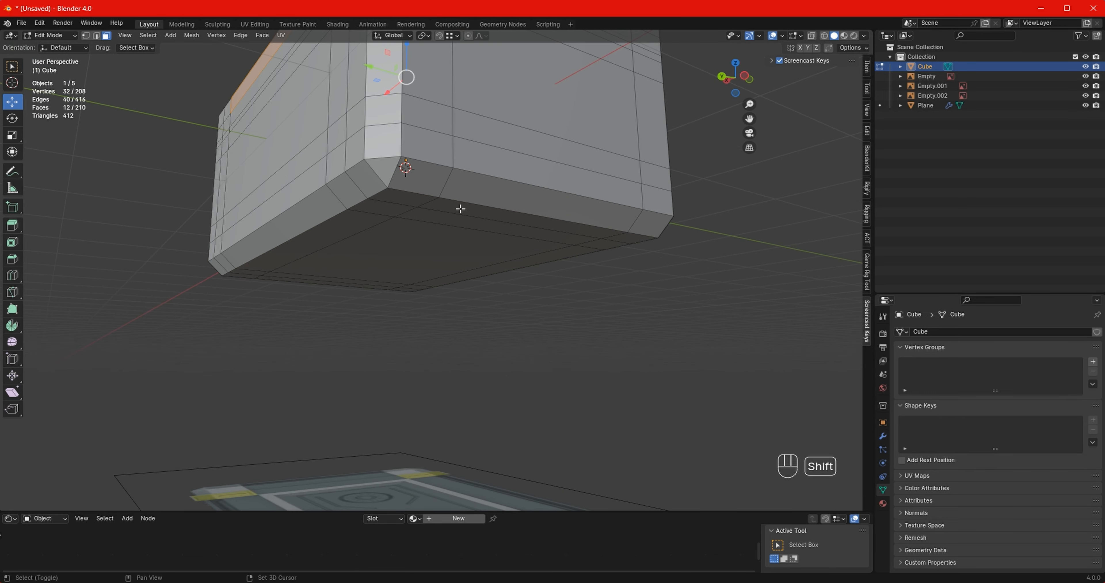
shift+click(461, 209)
shift+click(514, 193)
shift+click(537, 163)
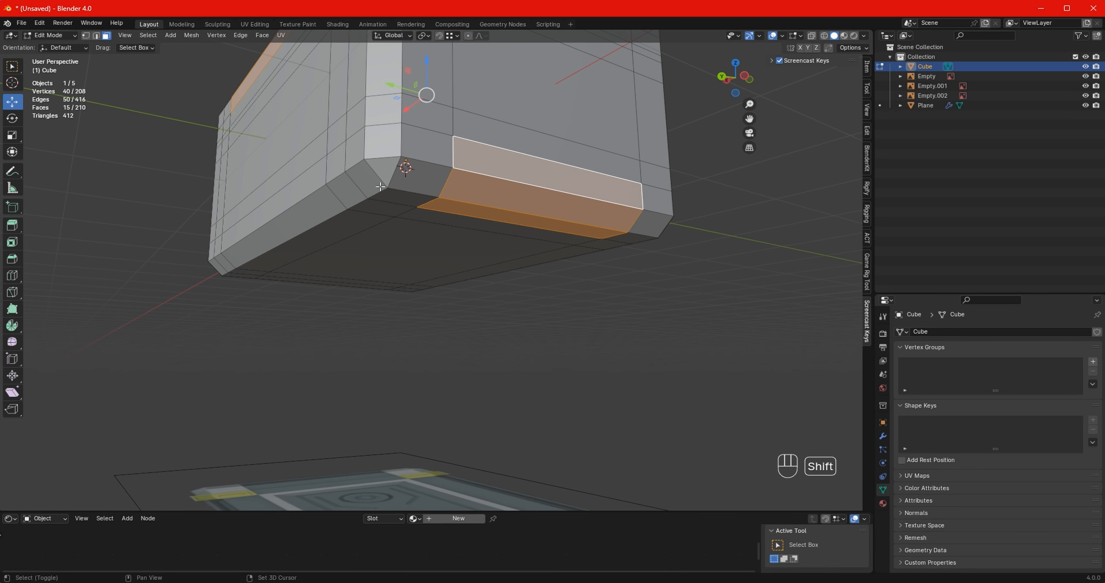
shift+click(312, 186)
shift+click(331, 206)
shift+click(341, 220)
Step: Extend the selection with the middle bottom, bevel and lower side faces along the front base edge, undoing any stray picks
middle_drag(341, 221, 468, 206)
shift+click(454, 158)
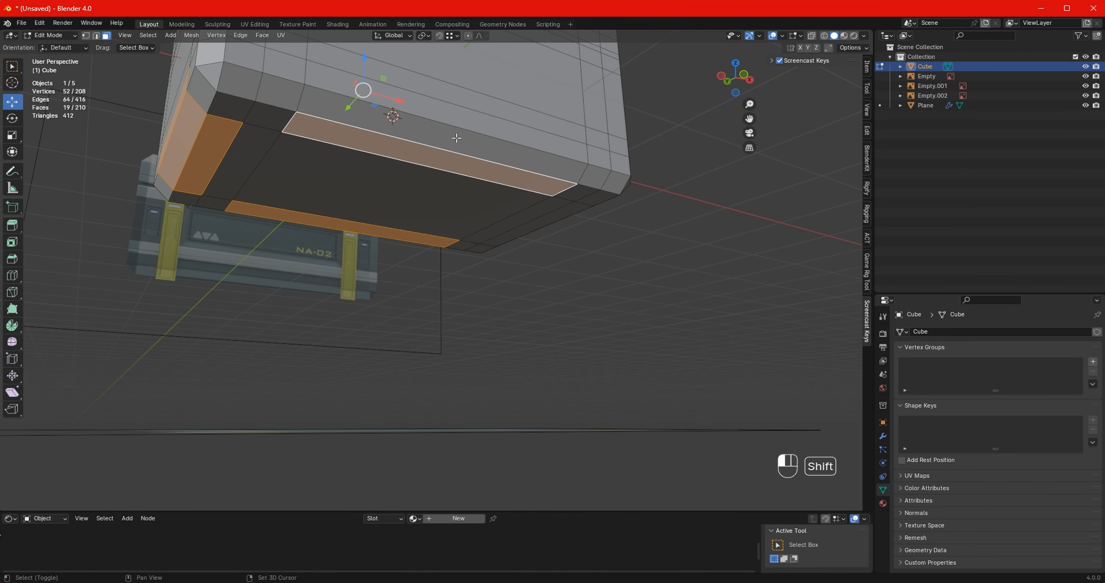
shift+click(456, 138)
shift+click(469, 109)
key(ctrl+z)
key(ctrl+z)
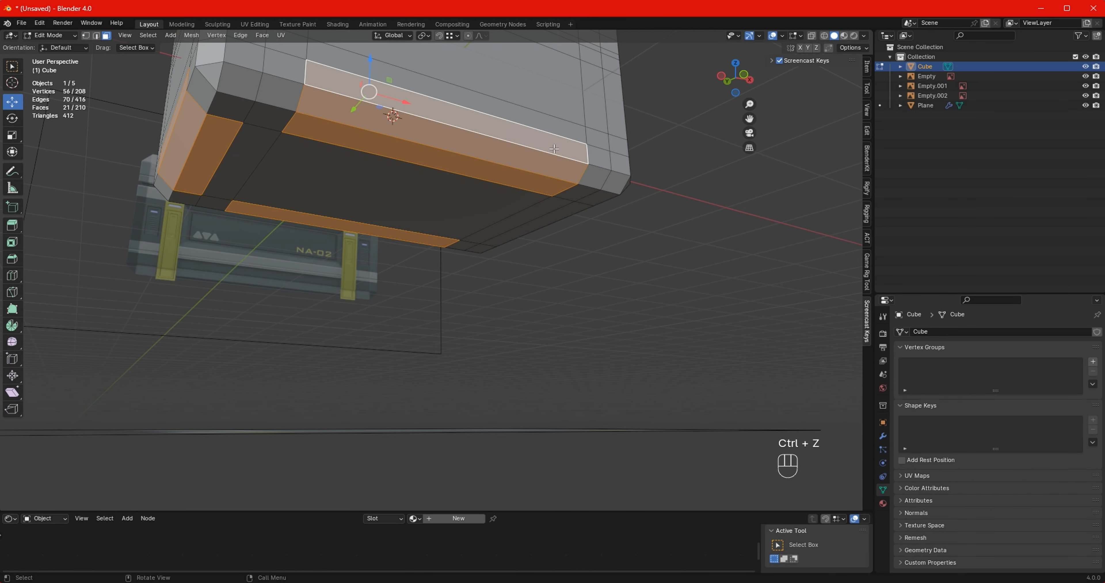
Step: Complete the edge selection with the middle bottom, bevel and lower side faces along the base of the crate's right end
middle_drag(467, 120, 471, 201)
shift+click(473, 171)
shift+click(473, 164)
shift+click(528, 149)
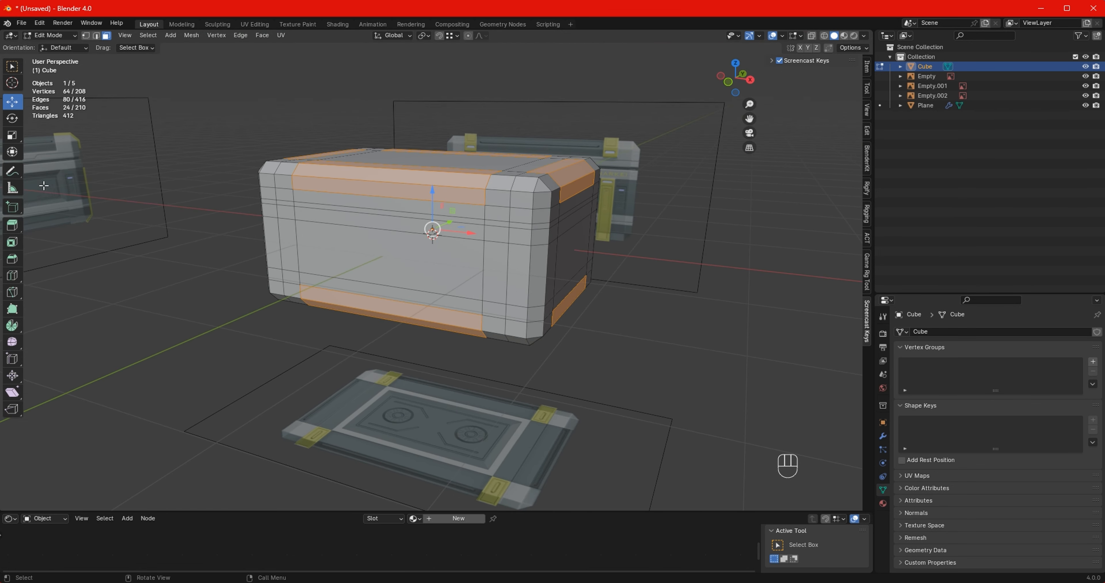
Step: Extrude the selected edge faces inward along their normals by about 0.061 m
click(11, 233)
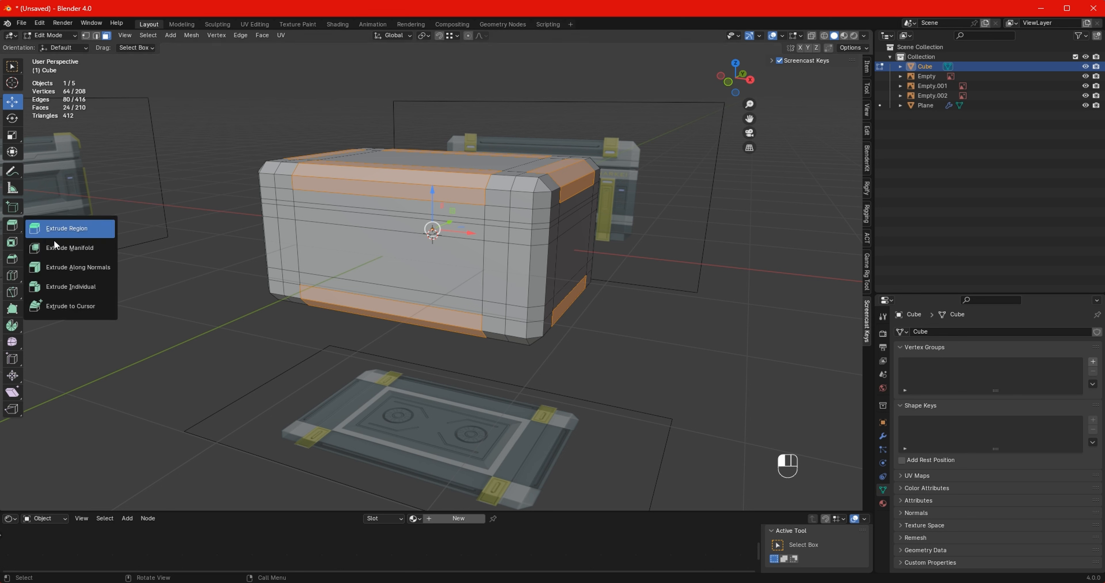
click(78, 263)
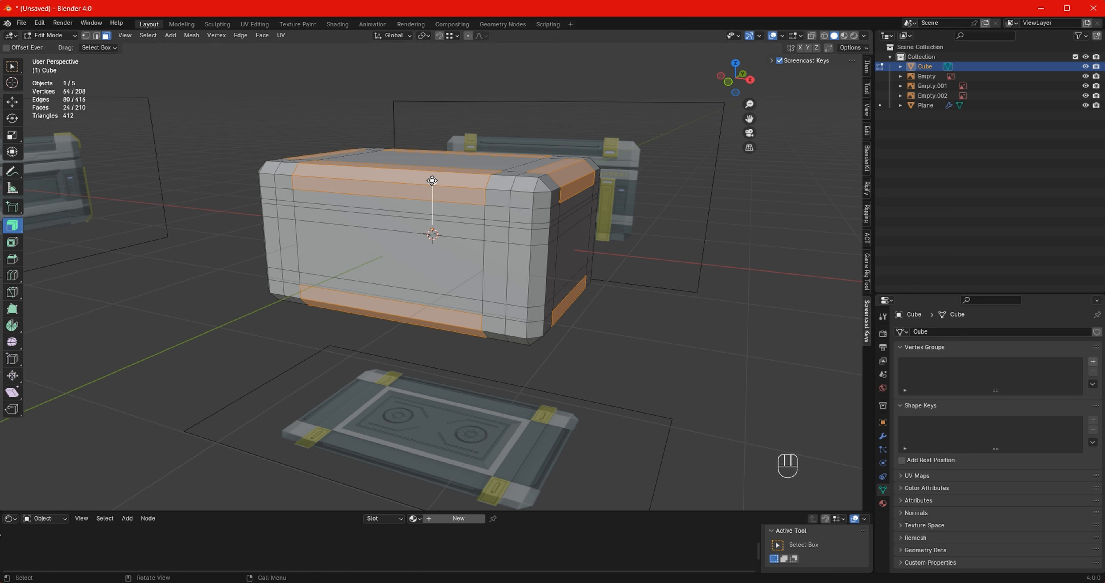
mouse_move(433, 180)
mouse_down()
mouse_move(421, 186)
mouse_move(436, 185)
mouse_up()
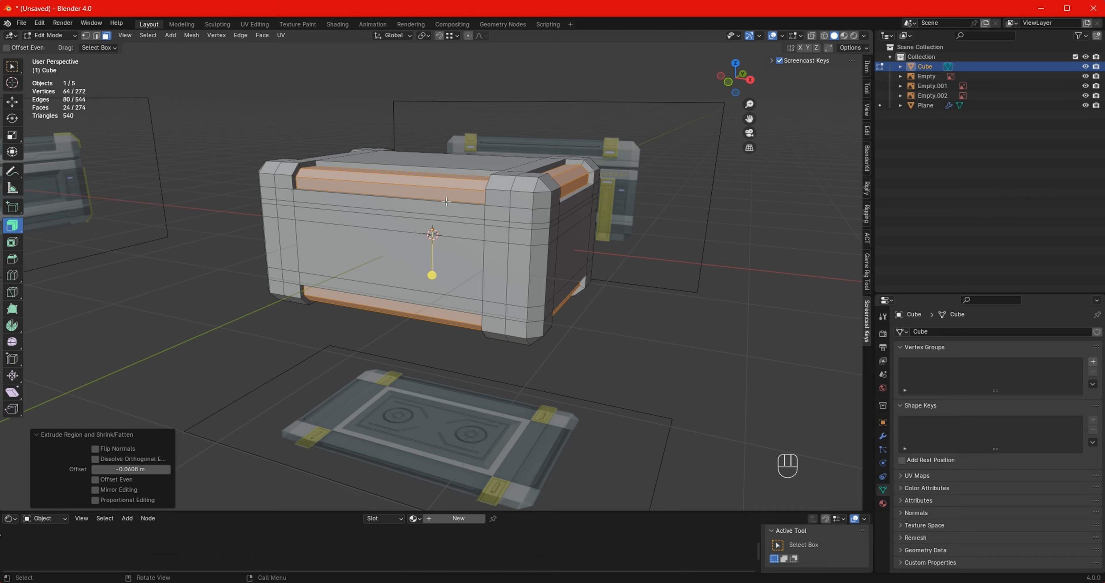
Step: Select the thin horizontal strip faces below the lid across the front, around the front-right corner and along the right end
mouse_move(446, 202)
middle_down()
mouse_move(434, 206)
mouse_move(456, 210)
middle_up()
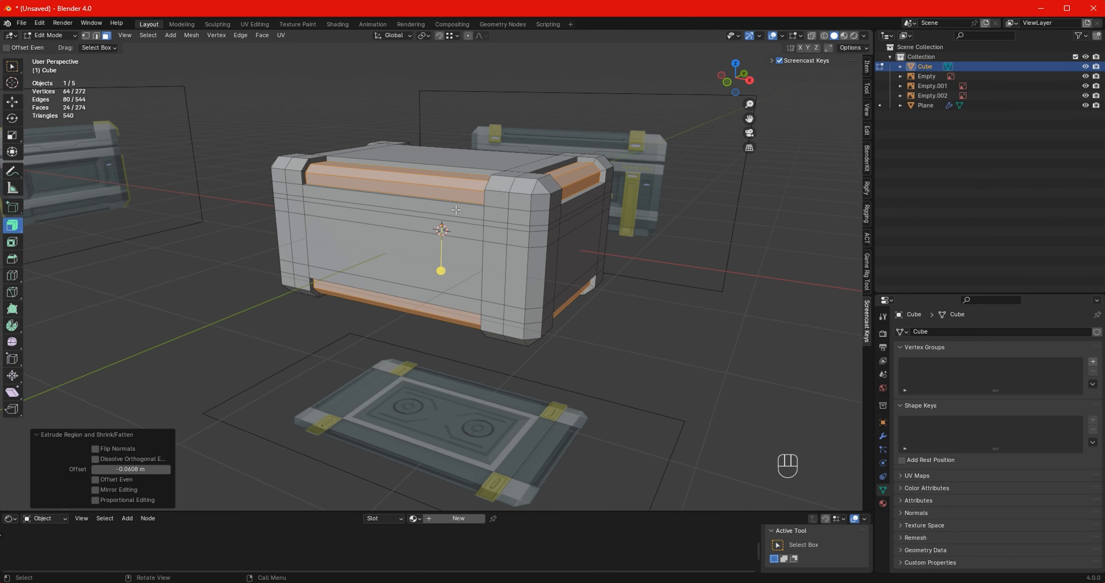
scroll(455, 210, up, 2)
click(551, 189)
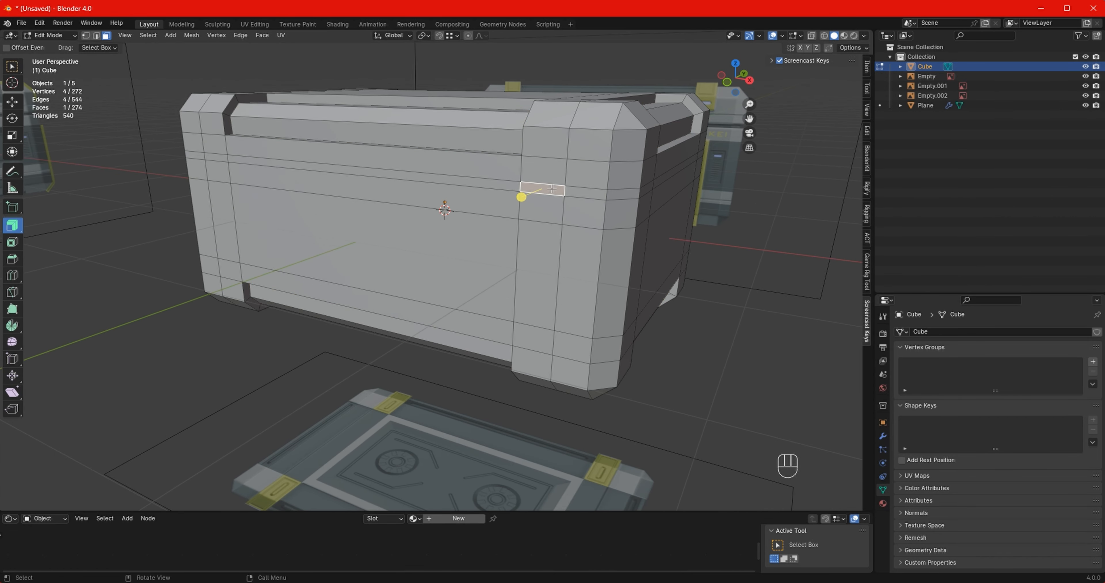
shift+click(507, 185)
shift+click(590, 194)
shift+click(639, 192)
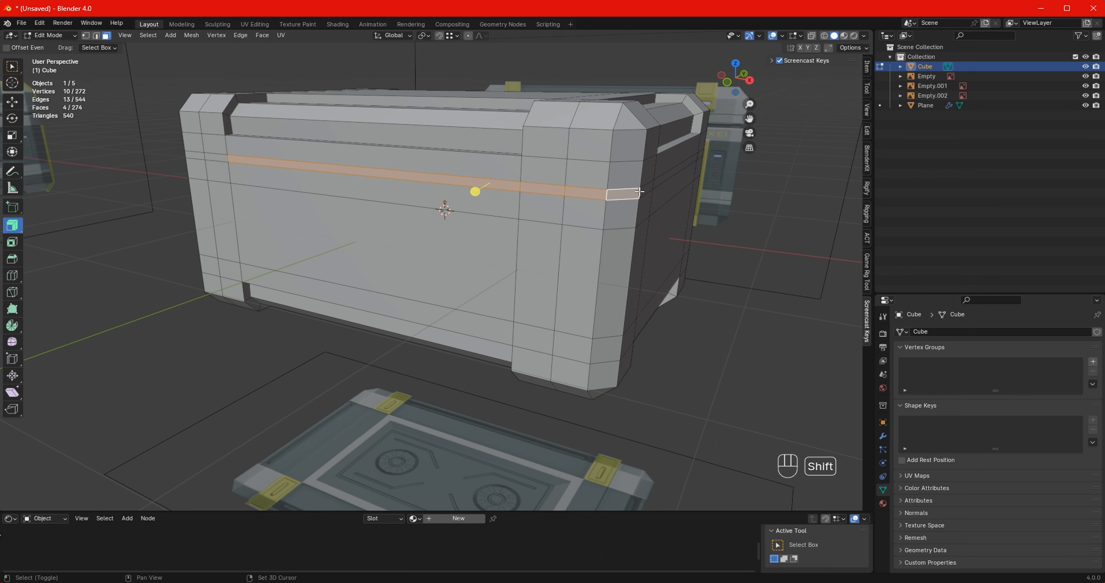
shift+click(647, 183)
key(ctrl+z)
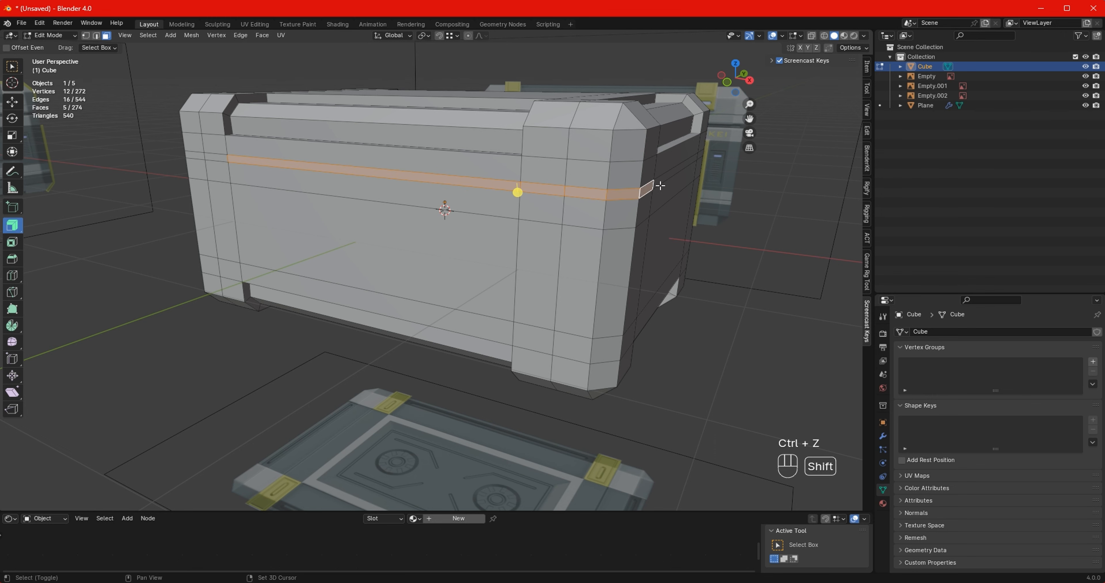
shift+click(661, 180)
Step: Extend the strip selection around the front-left corner and along the crate's left end
middle_drag(661, 180, 497, 209)
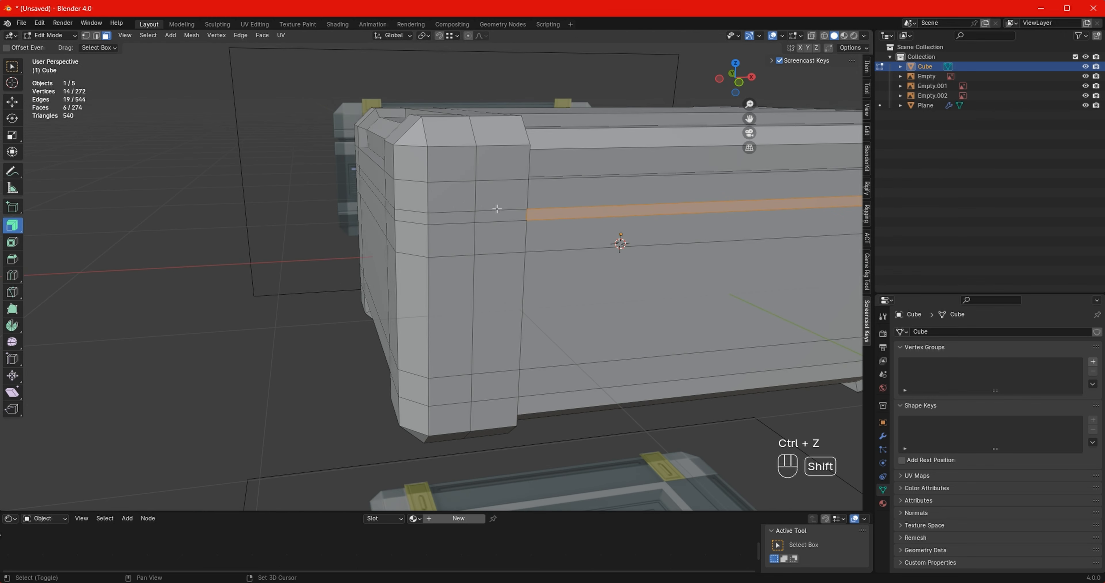
shift+click(422, 219)
shift+click(438, 221)
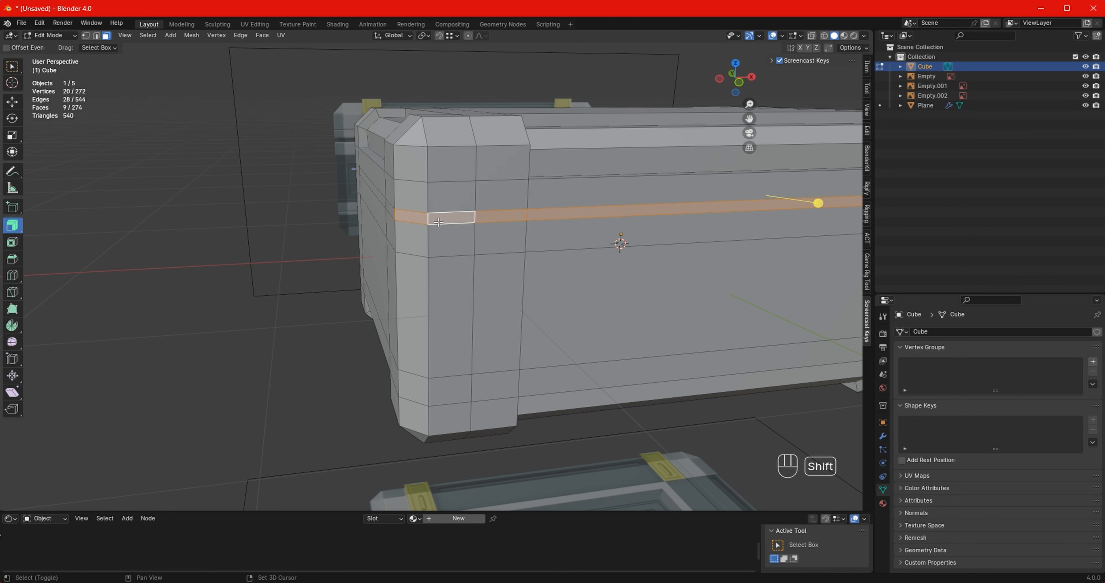
middle_drag(383, 205, 465, 188)
shift+click(392, 210)
shift+click(332, 201)
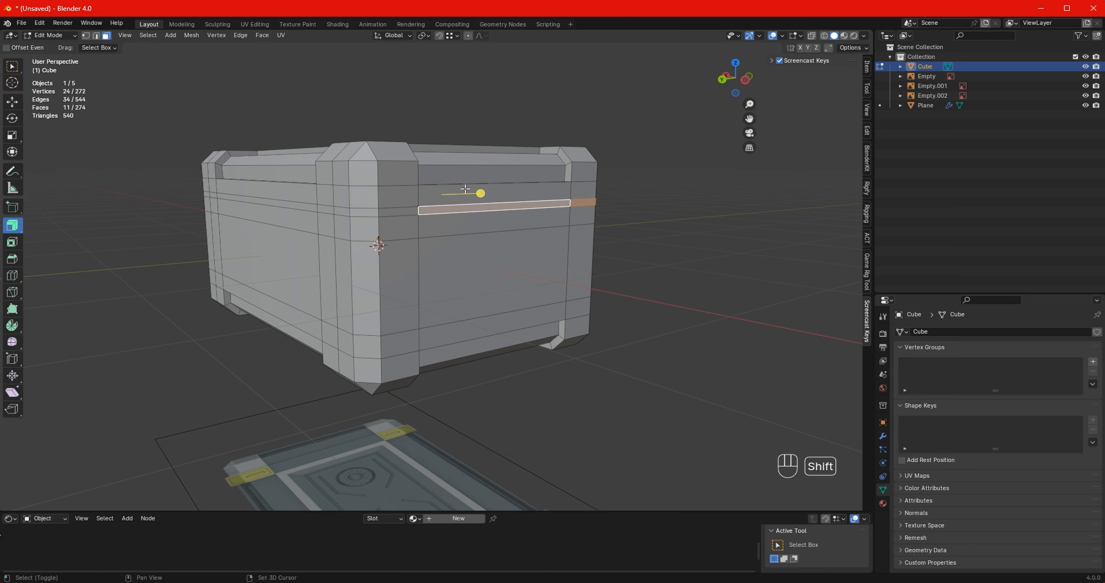
shift+click(390, 209)
Step: Complete the strip loop around the back-left corner, along the back and around the back-right corner
middle_drag(391, 209, 438, 227)
scroll(438, 227, up, 3)
shift+click(395, 188)
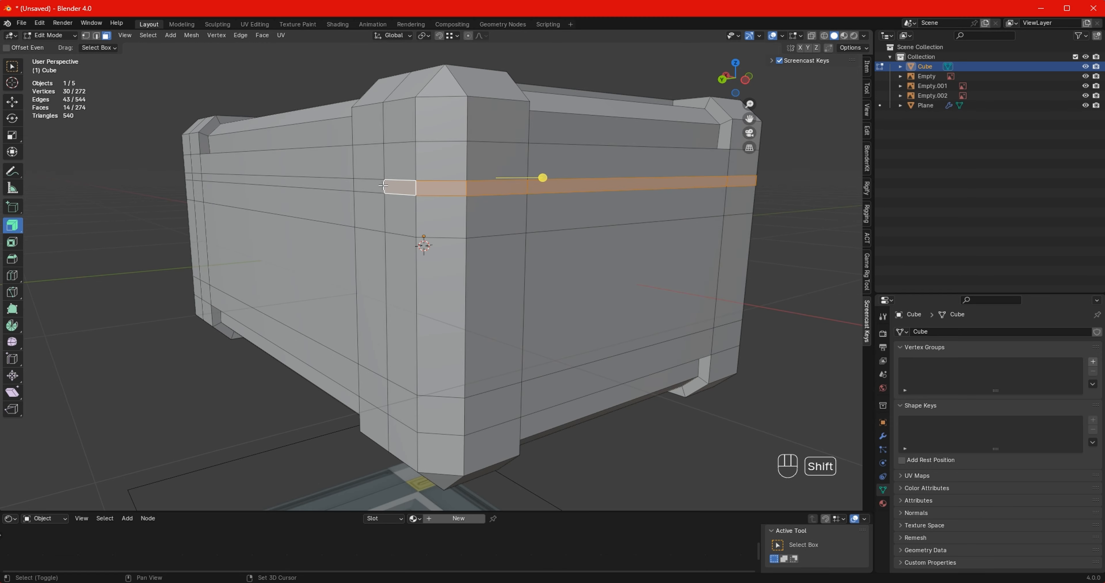
shift+click(369, 187)
shift+click(296, 185)
middle_drag(296, 184, 437, 209)
scroll(437, 209, up, 3)
shift+click(444, 181)
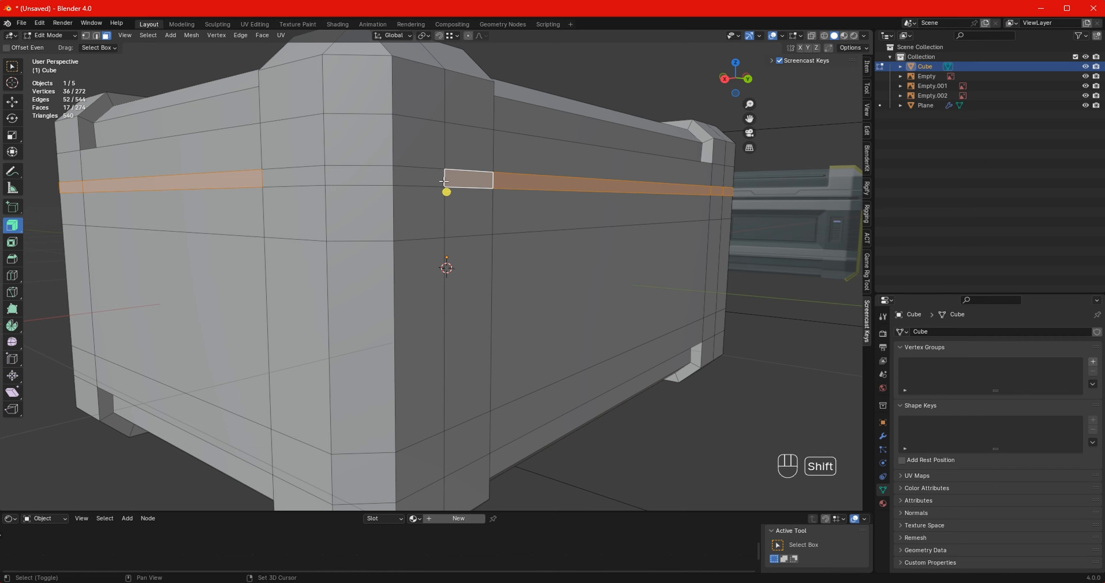
shift+click(369, 175)
shift+click(299, 177)
Step: Extrude the selected strip inward along its normals by about 0.052 m to form the lid seam
middle_drag(300, 177, 392, 217)
scroll(392, 222, up, 4)
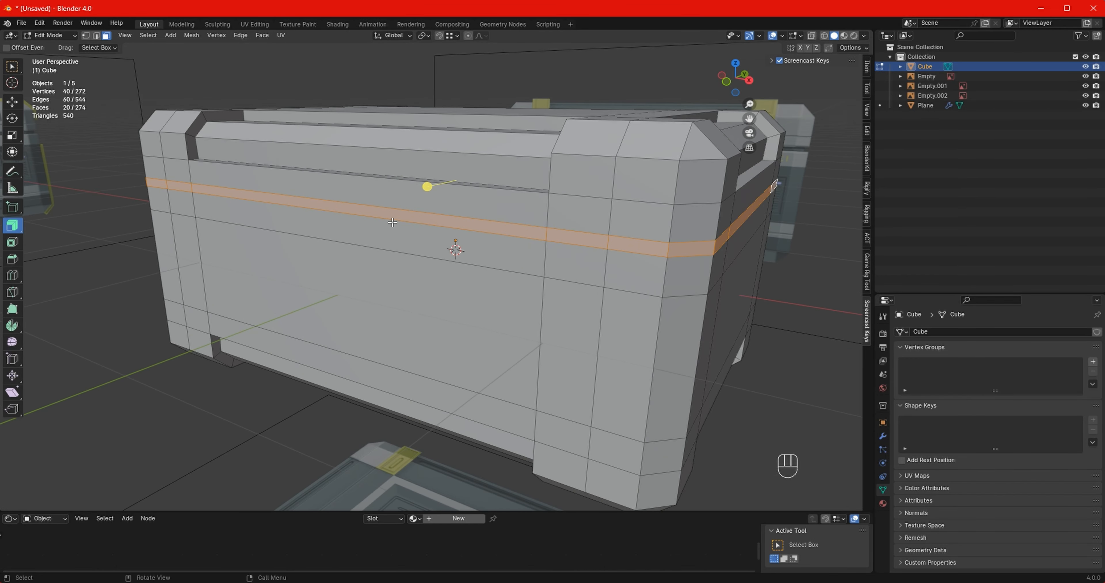
drag(429, 185, 433, 190)
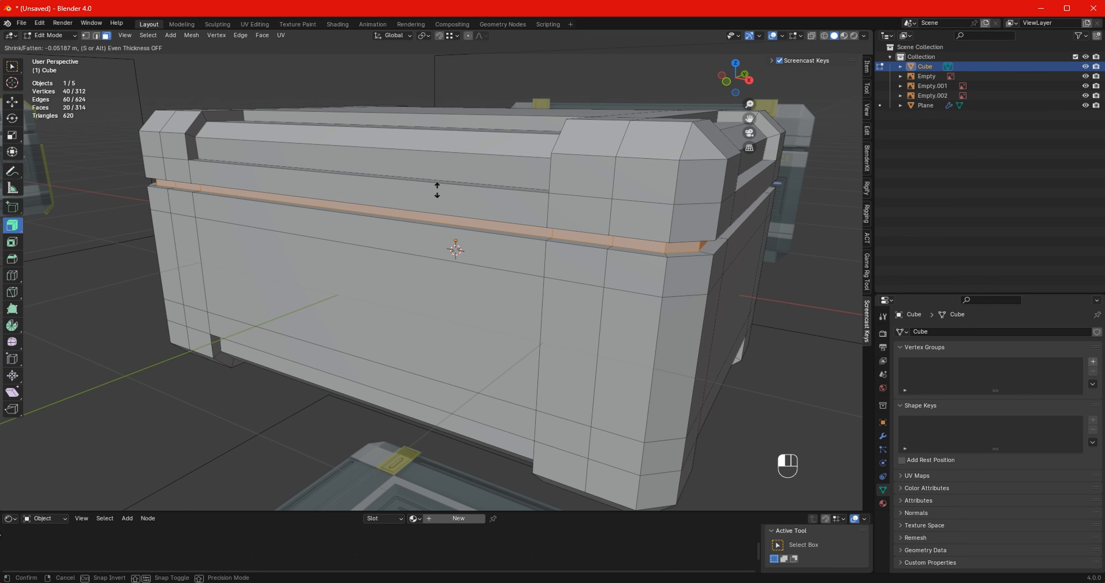
drag(437, 190, 432, 185)
scroll(431, 185, down, 5)
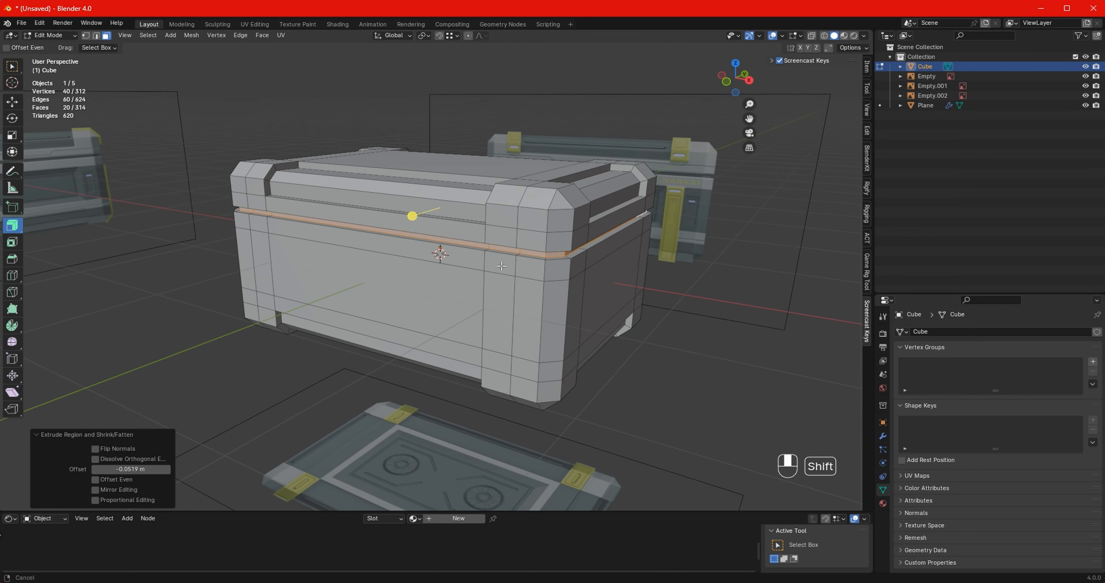
Step: Select the strap faces at the right of the crate's front: lid top, bevel, upper side, lower side and base, skipping the seam area
middle_drag(412, 214, 525, 243)
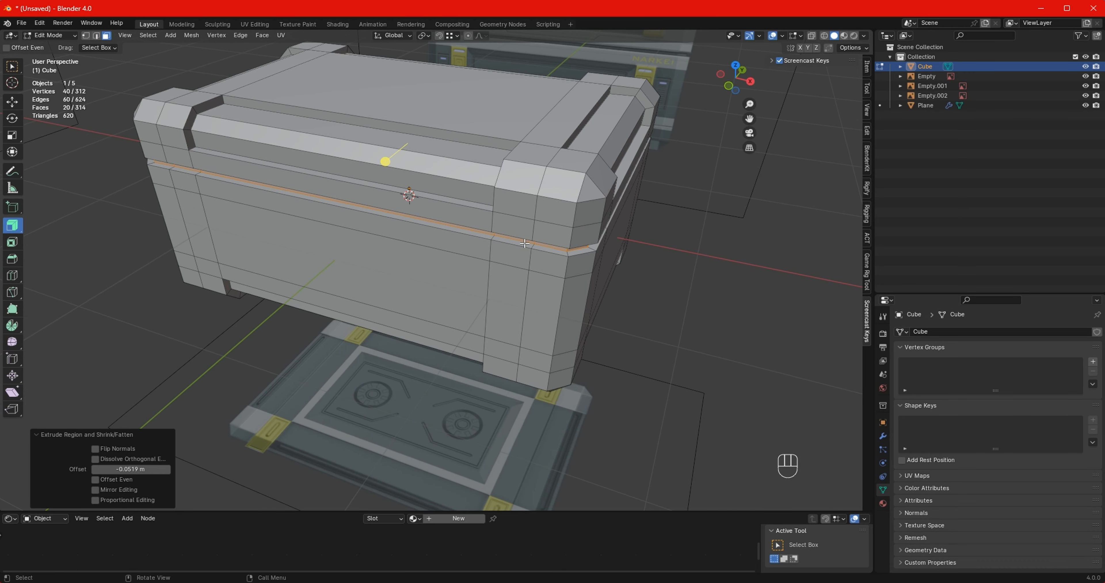
click(519, 200)
shift+click(521, 177)
shift+click(514, 160)
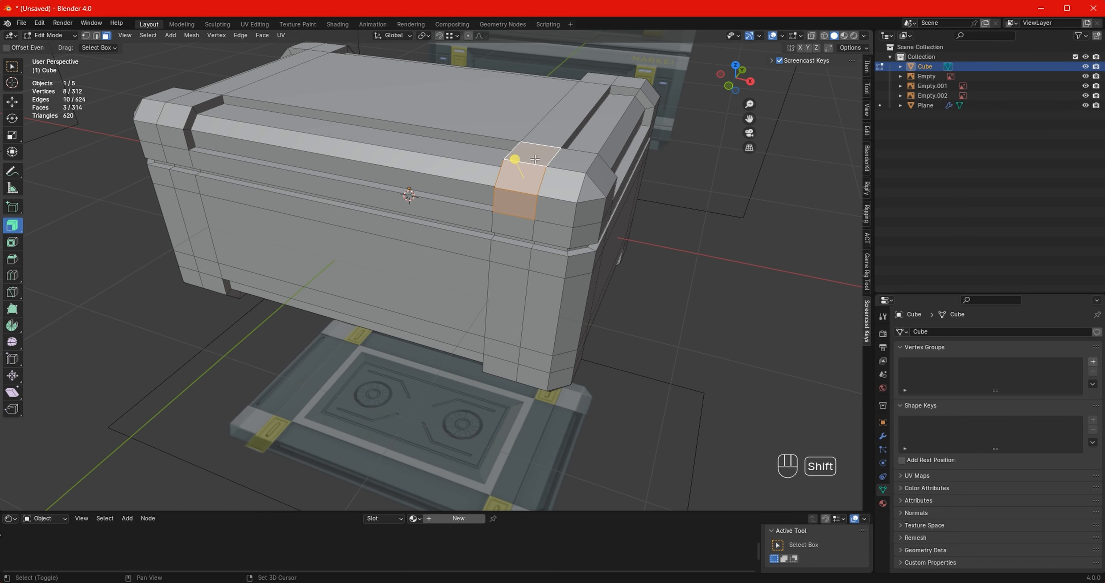
shift+click(512, 293)
shift+click(502, 350)
shift+click(503, 369)
middle_drag(502, 369, 352, 184)
shift+click(502, 371)
Step: Add the matching strap faces at the left of the crate's front, from the lid top down to the base
shift+click(341, 169)
shift+click(325, 205)
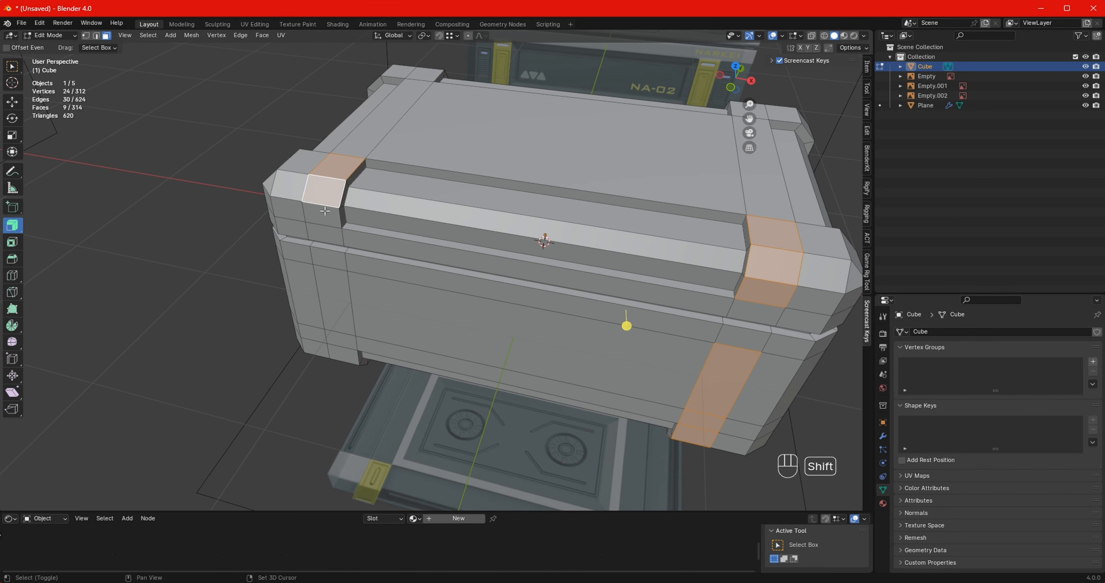
shift+click(325, 211)
shift+click(347, 323)
shift+click(348, 343)
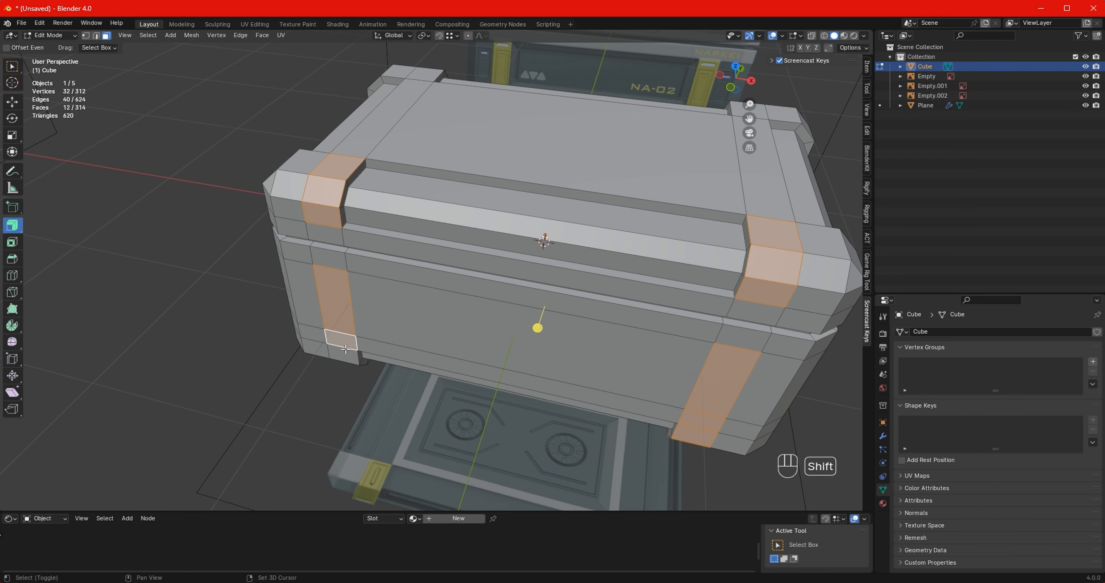
shift+click(345, 355)
middle_drag(344, 355, 359, 276)
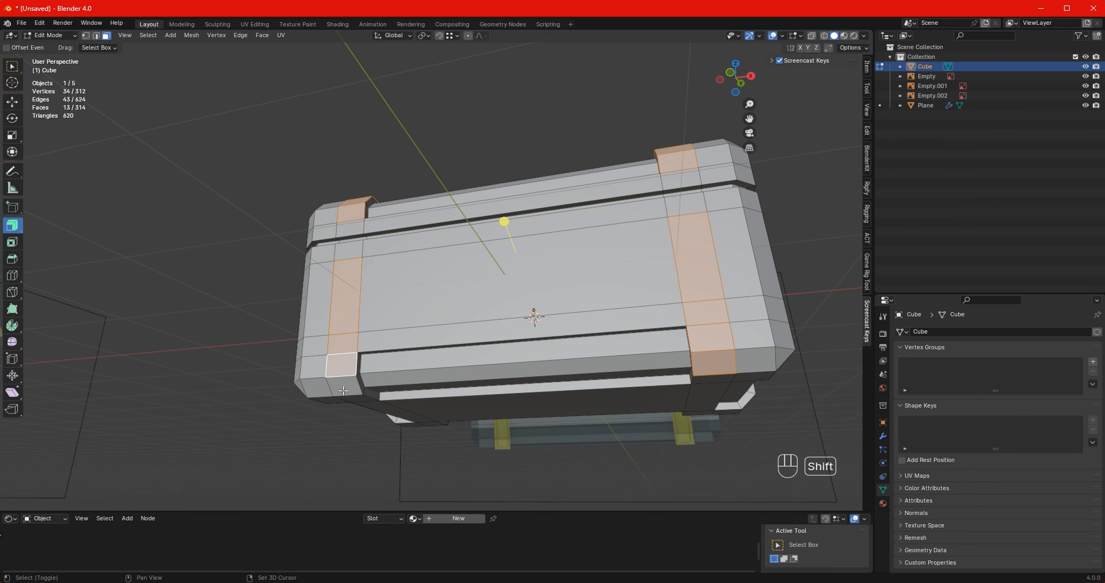
shift+click(355, 371)
Step: On the crate's back, add the strap faces near the right end, from the lid top down to the lower bevel
middle_drag(447, 297, 501, 290)
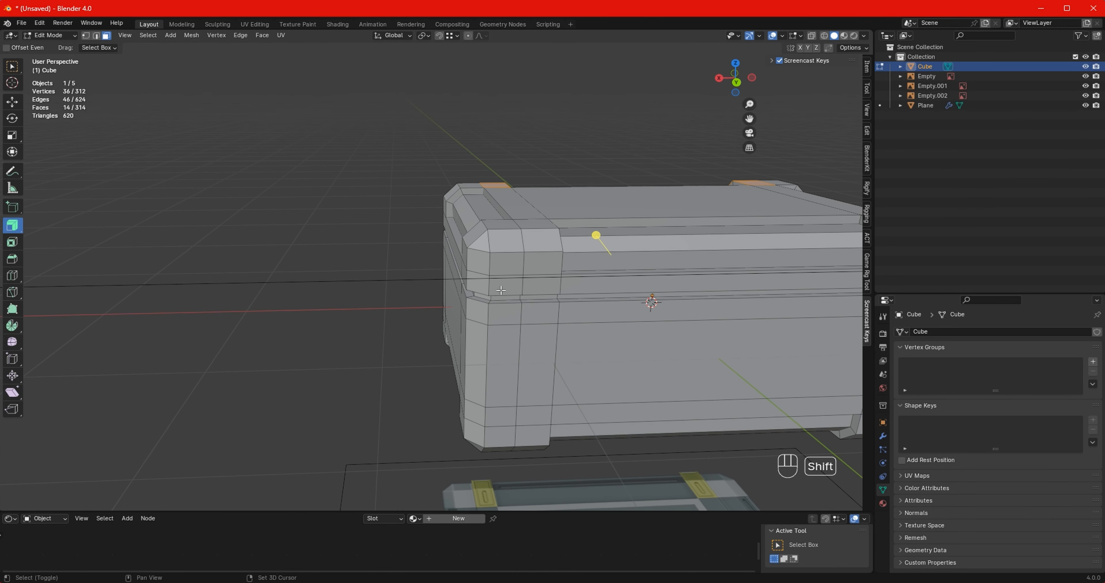
shift+click(539, 231)
key(ctrl+z)
shift+click(540, 226)
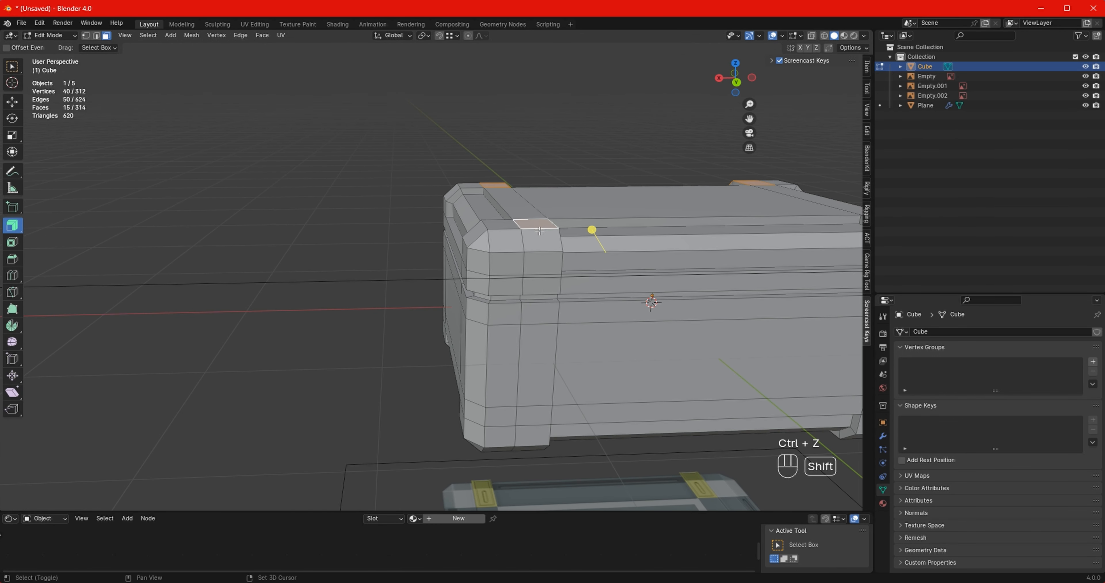
shift+click(541, 241)
shift+click(541, 264)
shift+middle_drag(540, 294, 515, 283)
scroll(508, 225, up, 2)
shift+click(620, 343)
shift+click(611, 418)
shift+click(609, 451)
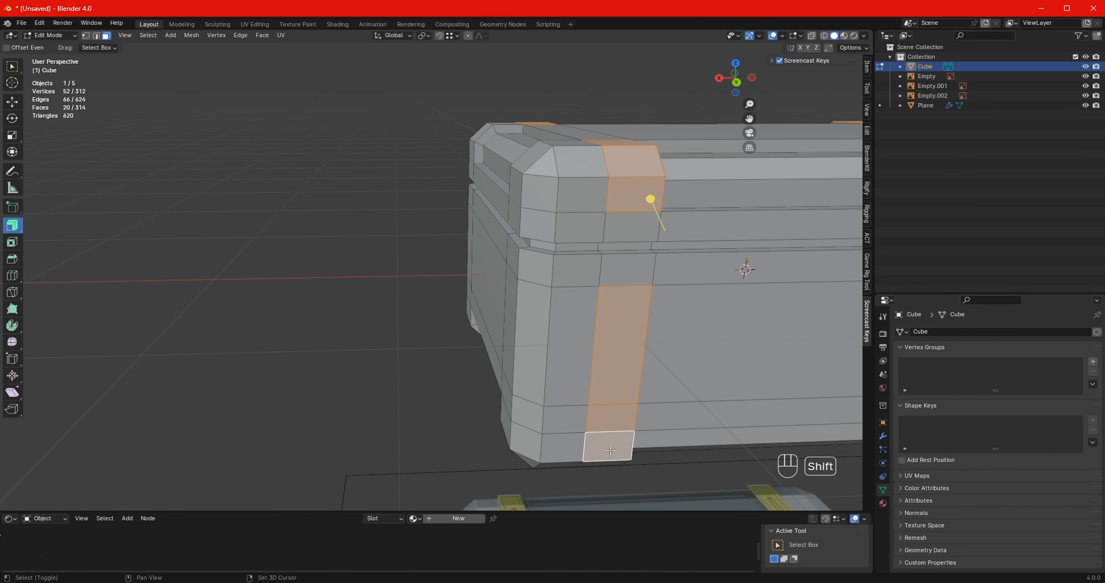
Step: Complete that strap with its bottom face and add the matching strap faces on the back near the left end
scroll(608, 451, down, 2)
middle_drag(609, 451, 434, 269)
shift+click(583, 314)
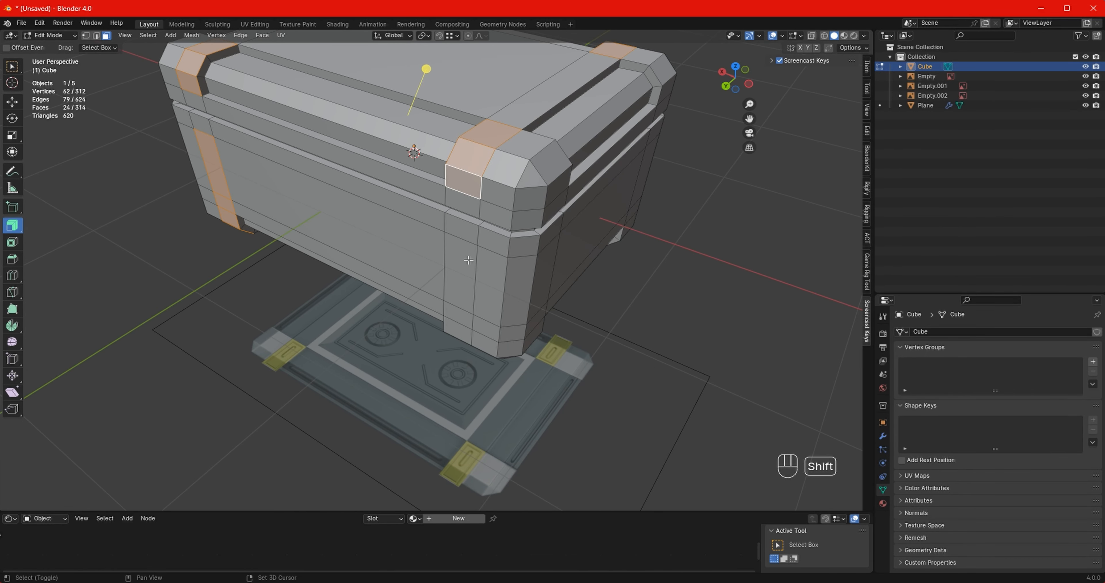
middle_drag(477, 318, 444, 383)
scroll(437, 292, up, 2)
scroll(461, 310, down, 3)
scroll(479, 131, down, 1)
Step: Extrude the four selected straps outward along their normals by about 0.043 m
shift+middle_drag(479, 131, 415, 218)
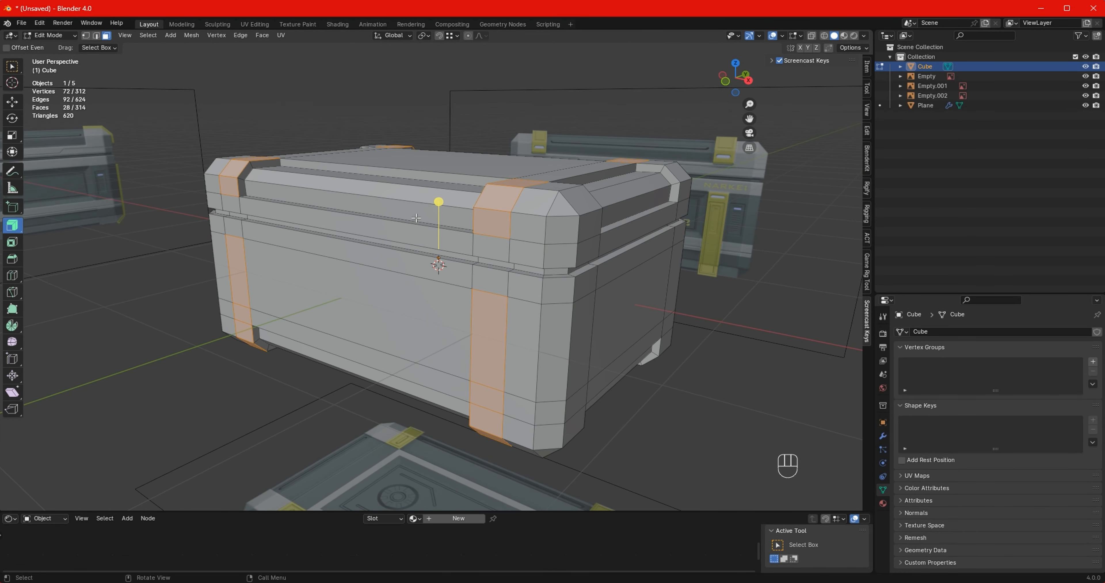
drag(439, 200, 446, 197)
middle_drag(446, 198, 591, 290)
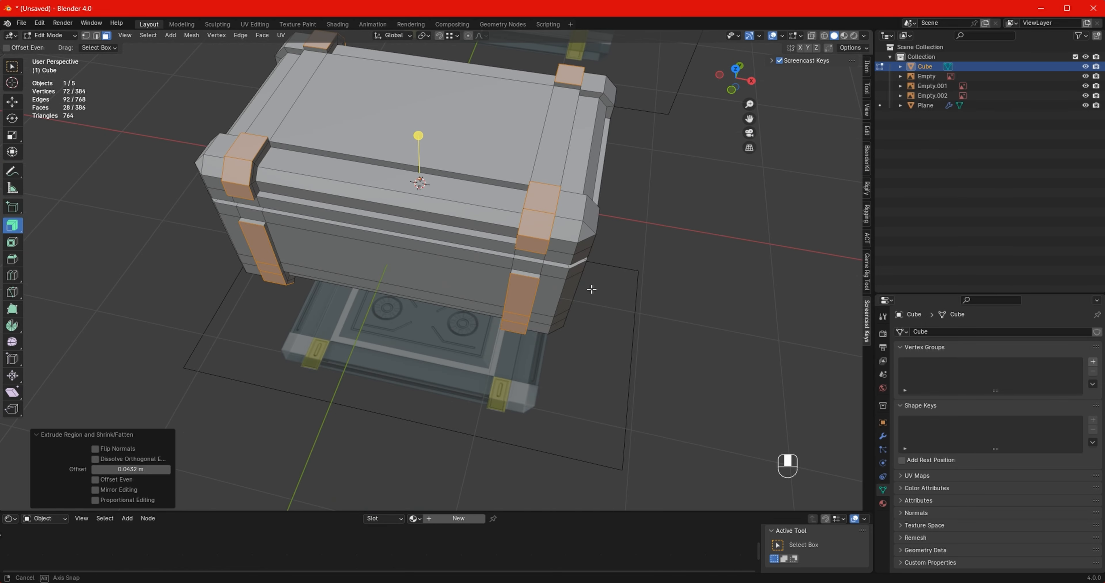
shift+middle_drag(610, 217, 602, 262)
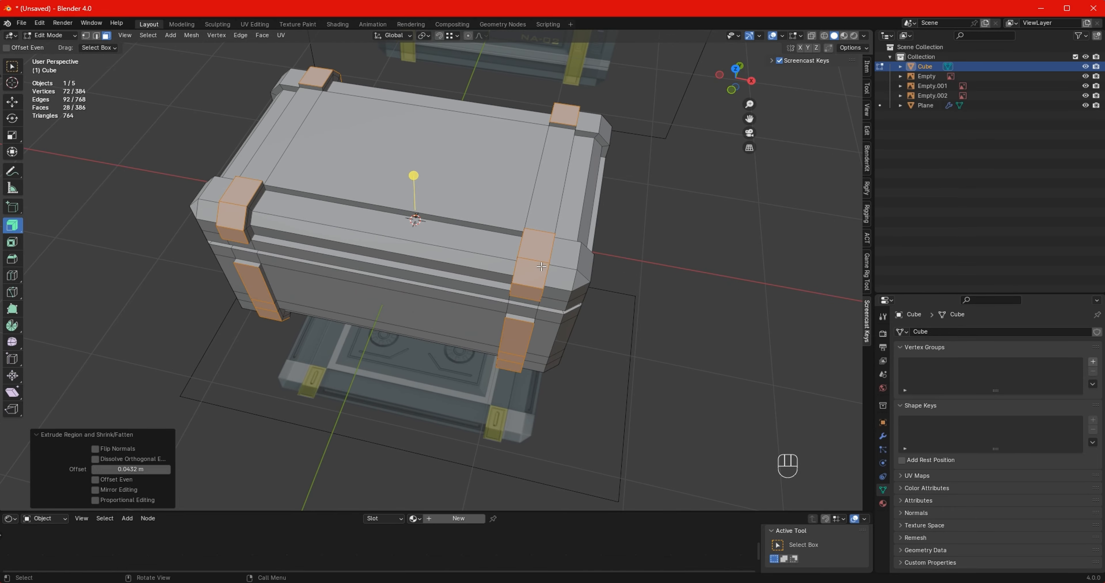
Step: Select the lid's central top face and, in top wireframe view, inset it about 0.077 m to match the reference frame
key(KP_7)
shift+middle_drag(530, 268, 576, 377)
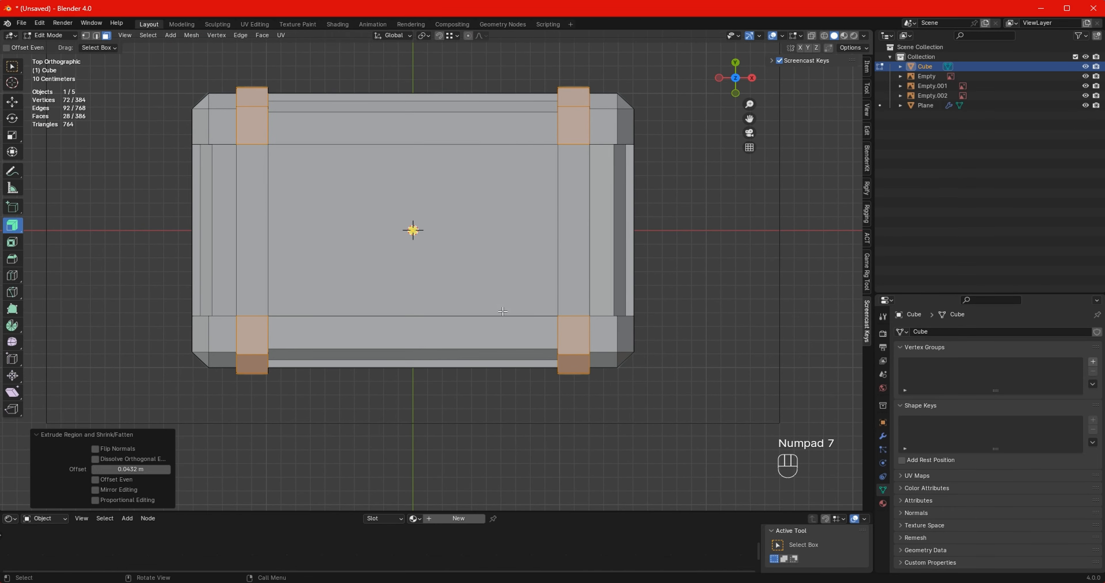
click(431, 232)
middle_drag(430, 232, 376, 220)
key(KP_7)
key(shift+z)
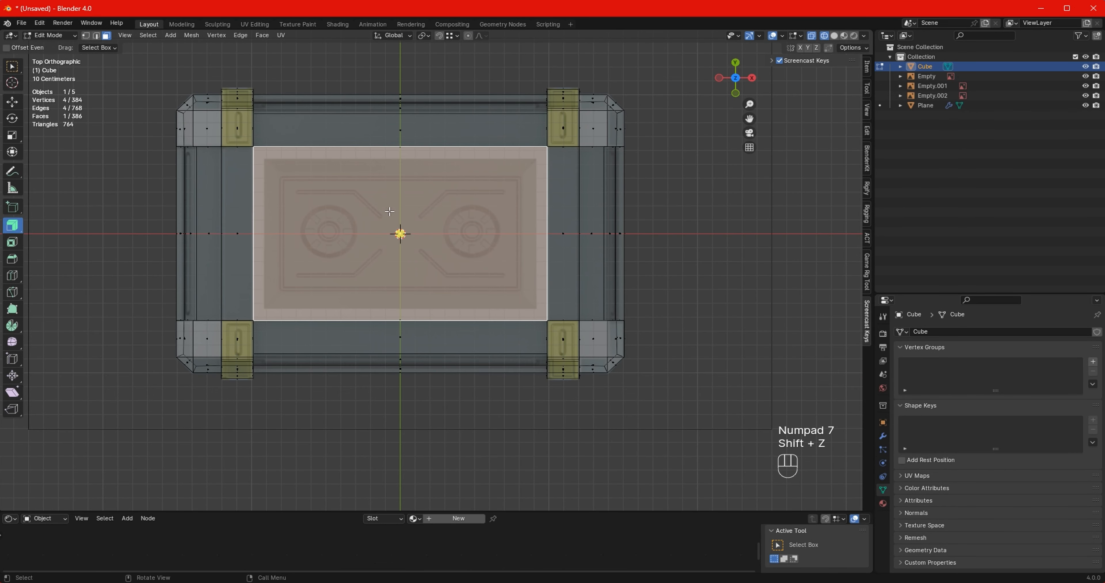
key(i)
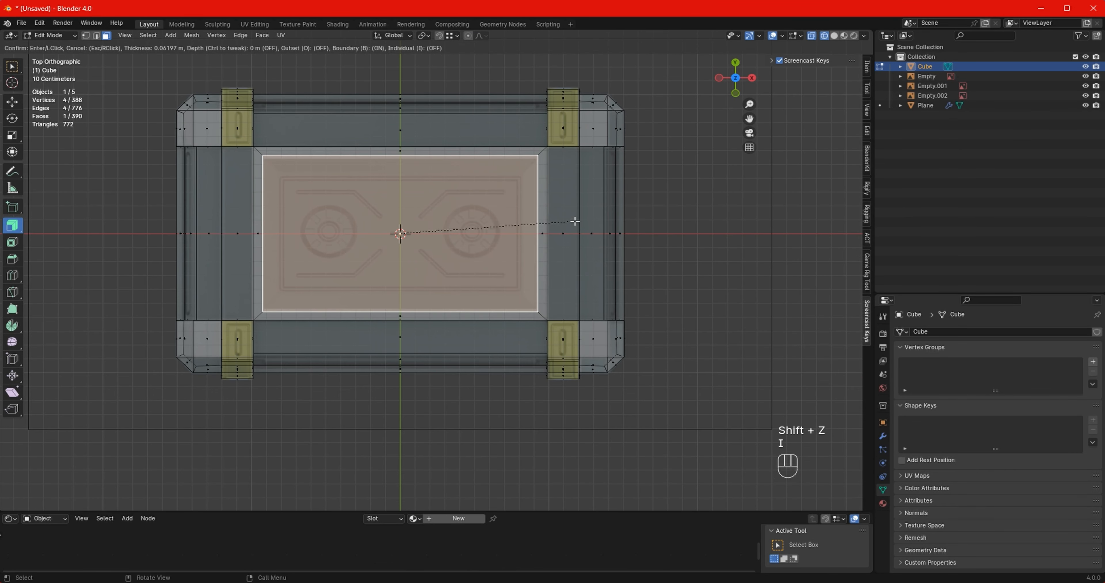
click(573, 222)
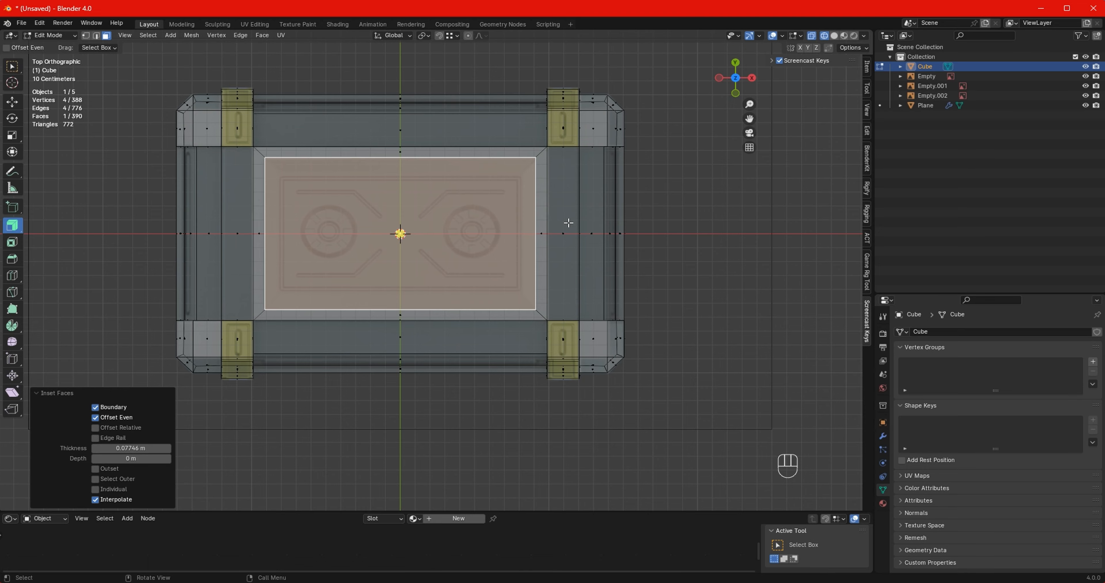
Step: Inset the lid's inner face again by about 0.124 m to match the reference panel and return to solid shading
key(i)
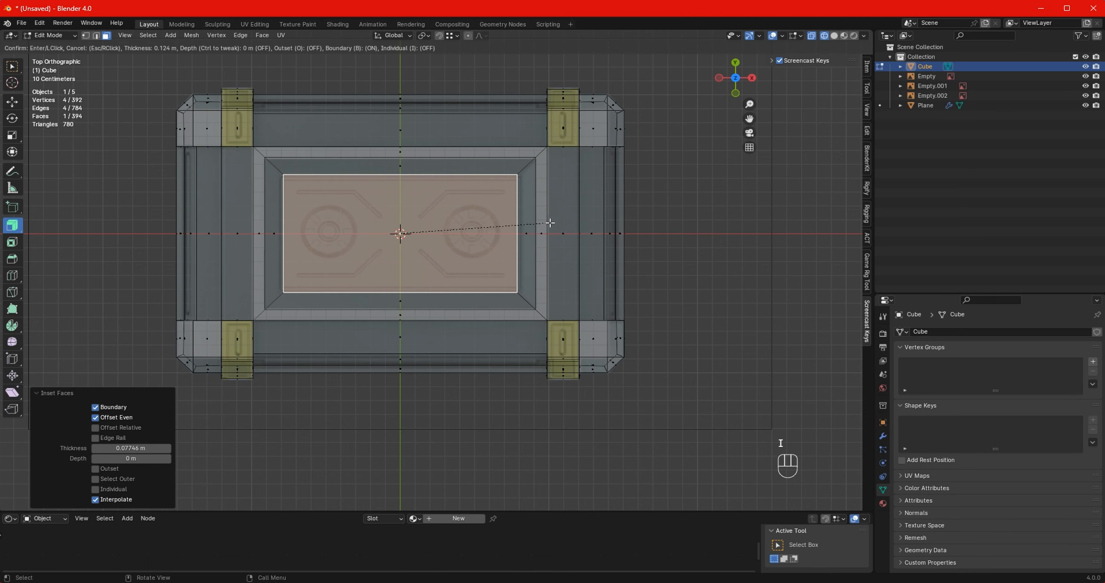
click(549, 222)
key(shift+z)
mouse_move(446, 218)
middle_down()
mouse_move(404, 185)
mouse_move(229, 132)
middle_up()
key(shift+z)
Step: Move the lid's innermost face down about 0.059 m along Z to recess the panel
click(12, 102)
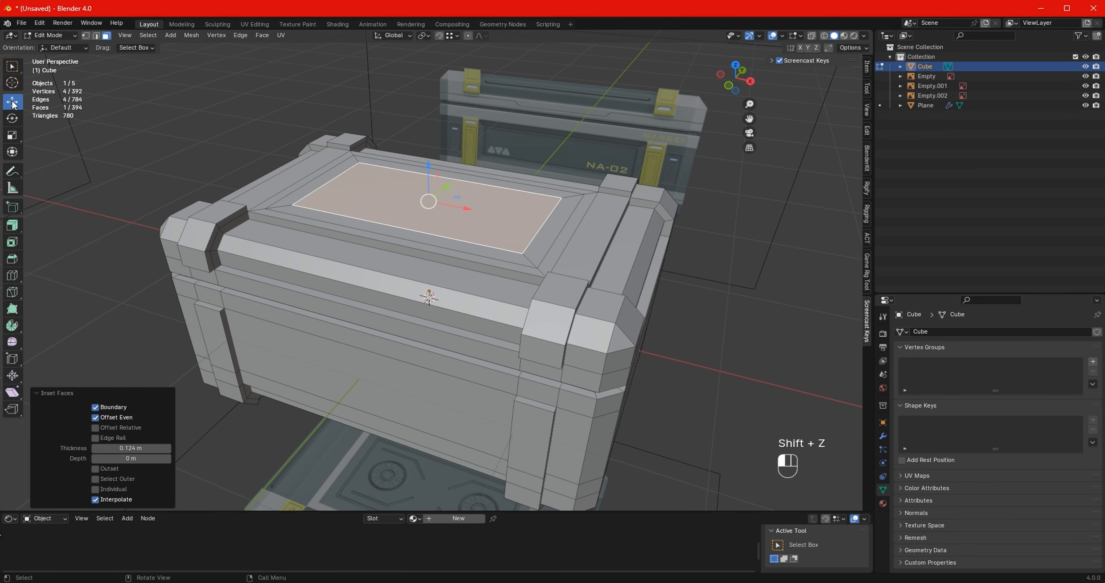
drag(428, 164, 413, 173)
scroll(413, 189, down, 2)
shift+middle_drag(480, 280, 474, 254)
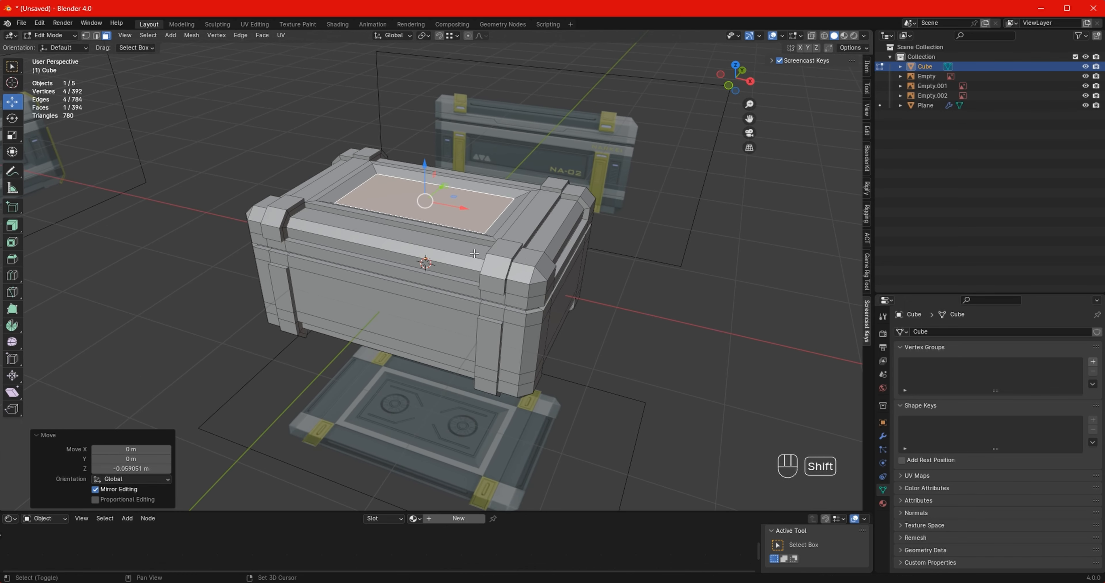
Step: Select the large central panel face on each of the crate's four sides
click(697, 374)
middle_drag(667, 361, 379, 320)
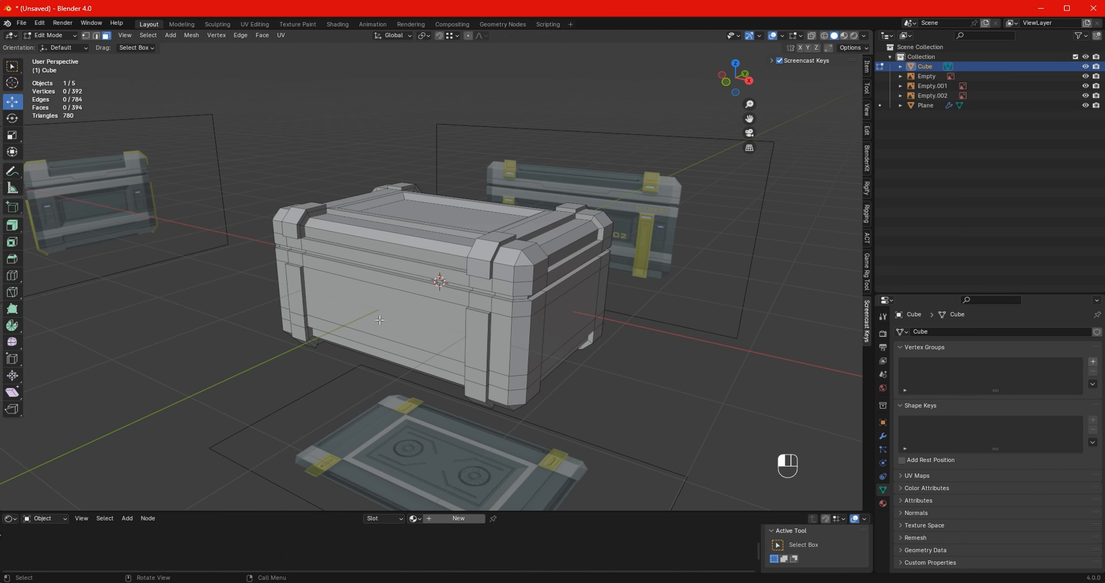
click(380, 320)
shift+click(571, 316)
middle_drag(472, 313, 148, 272)
shift+click(224, 293)
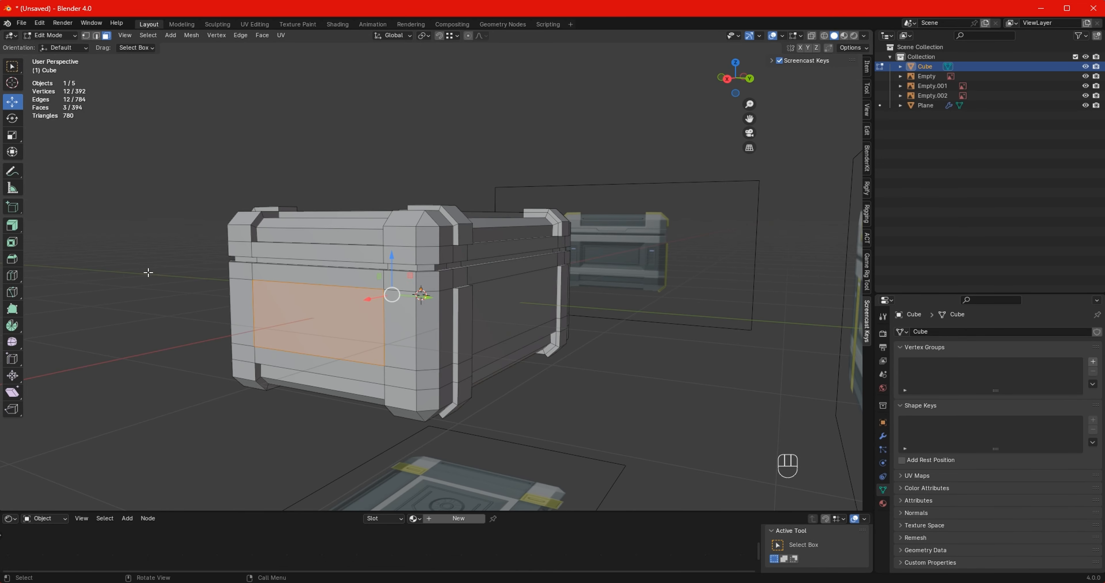
shift+click(531, 313)
Step: In front wireframe view, inset the four side panel faces about 0.094 m to match the reference panel
key(KP_1)
key(shift+z)
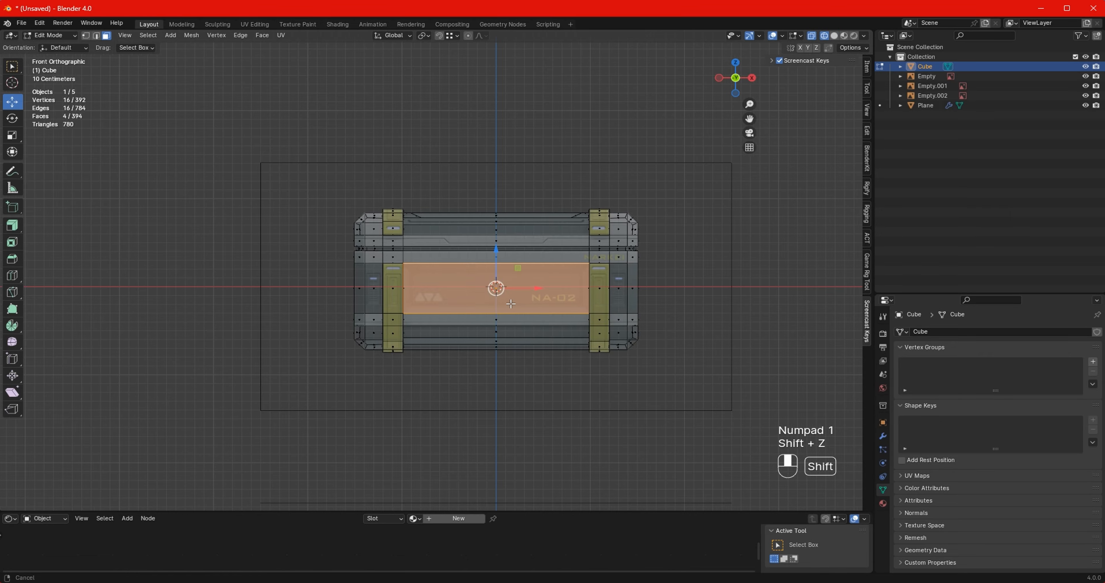
scroll(510, 304, up, 5)
shift+middle_drag(593, 250, 581, 261)
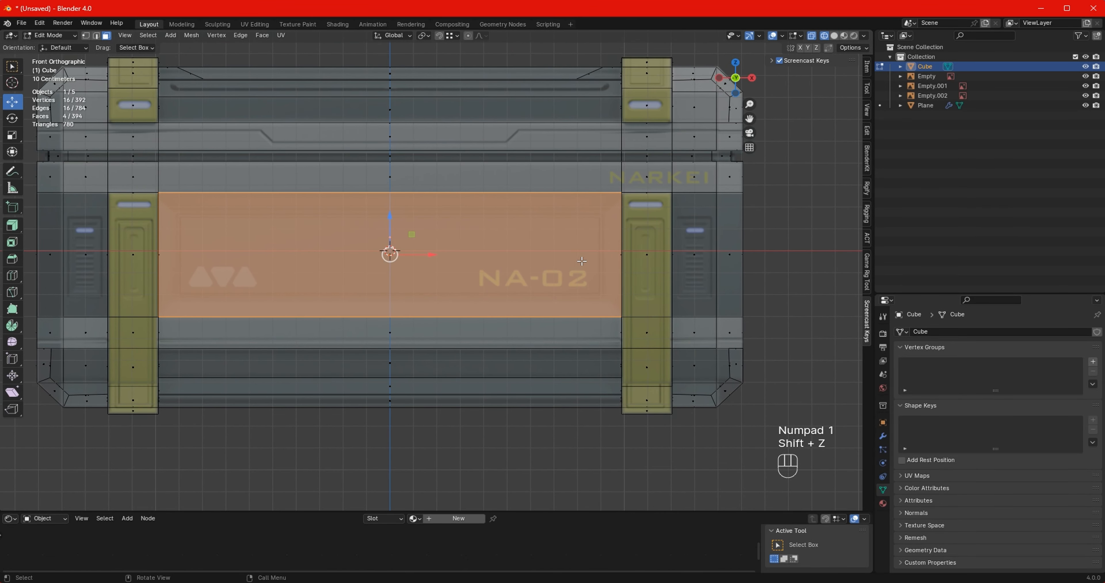
scroll(600, 262, up, 1)
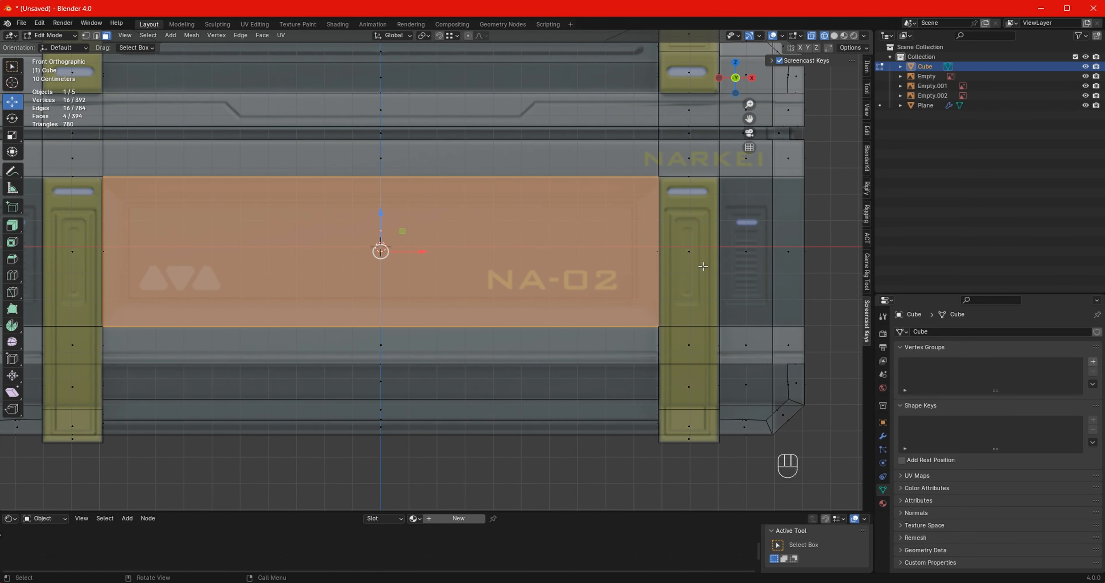
key(i)
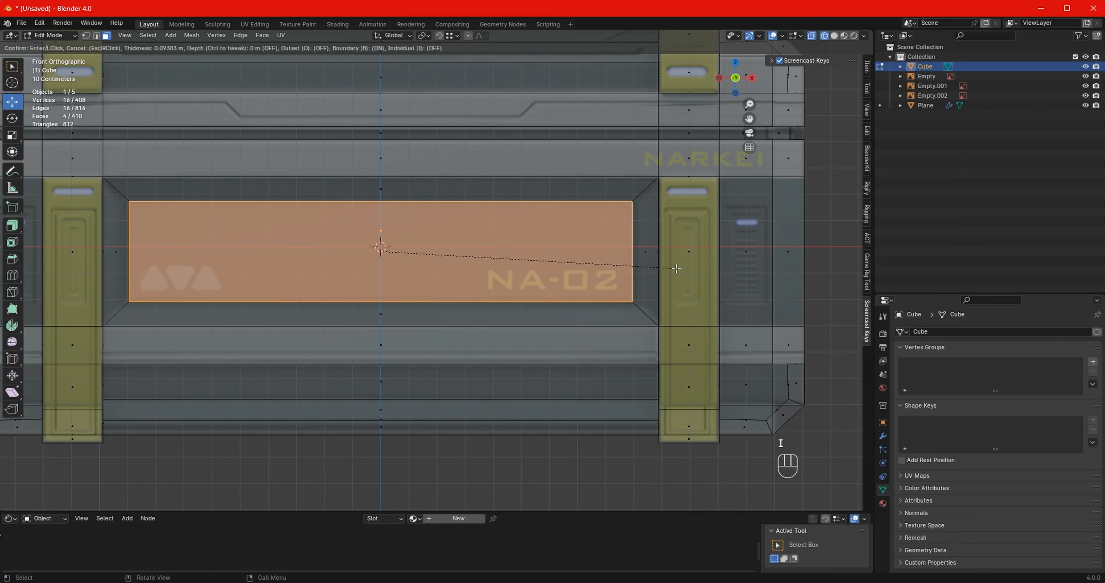
click(676, 268)
scroll(674, 262, down, 3)
key(KP_3)
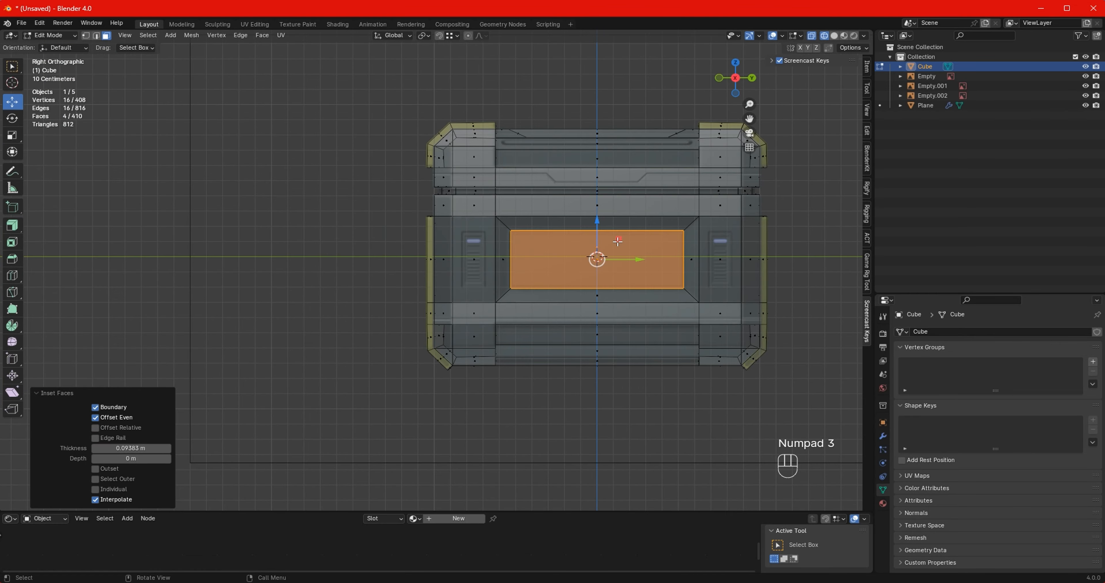
Step: Return to solid shading and shrink the four inset side faces inward about 0.053 m along their normals, then deselect them
middle_drag(600, 253, 645, 247)
middle_drag(694, 255, 649, 277)
key(shift+z)
scroll(609, 280, down, 2)
shift+middle_drag(503, 279, 524, 284)
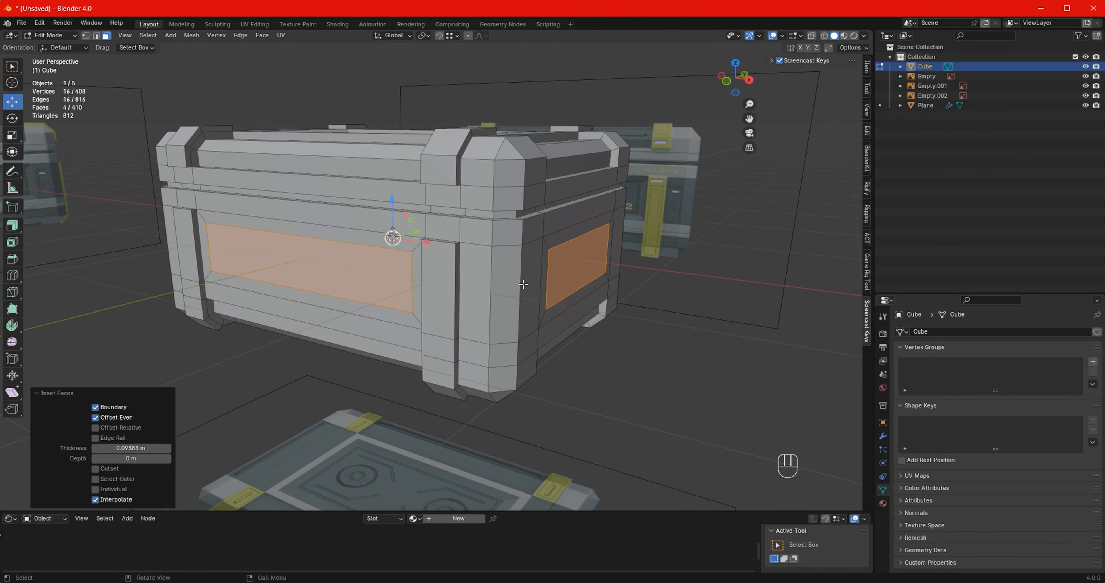
key(alt+s)
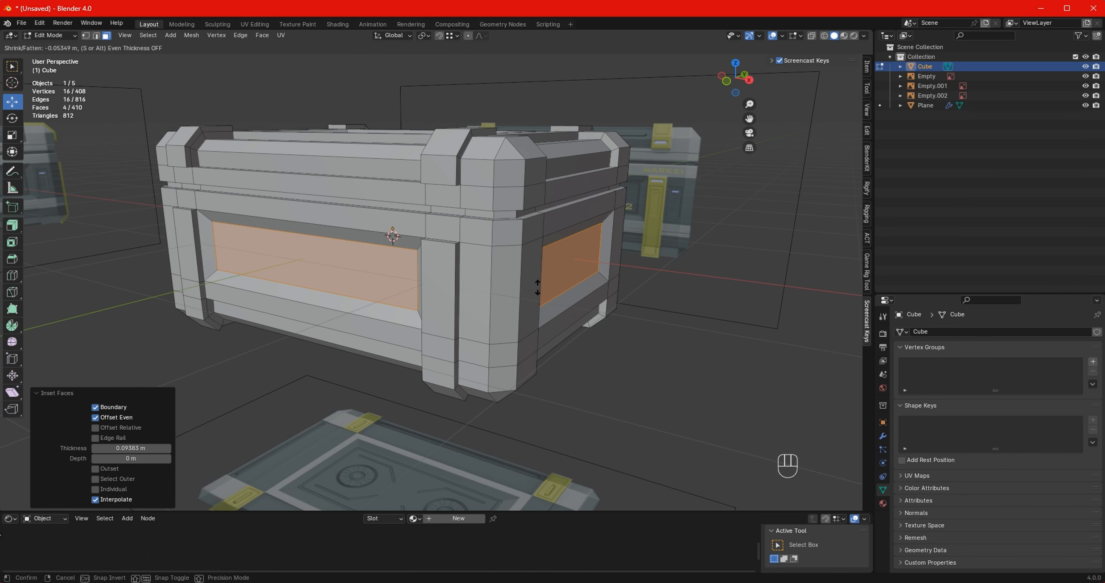
click(537, 287)
click(662, 380)
scroll(521, 261, down, 3)
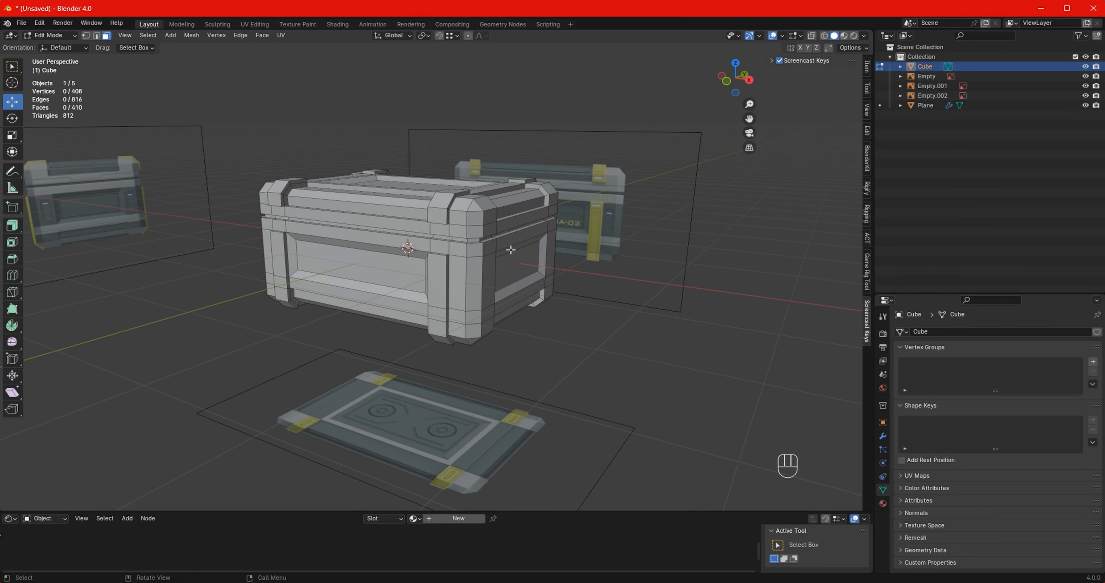
Step: Leave mesh editing and return the crate to Object Mode
key(KP_1)
middle_drag(572, 249, 428, 294)
key(Tab)
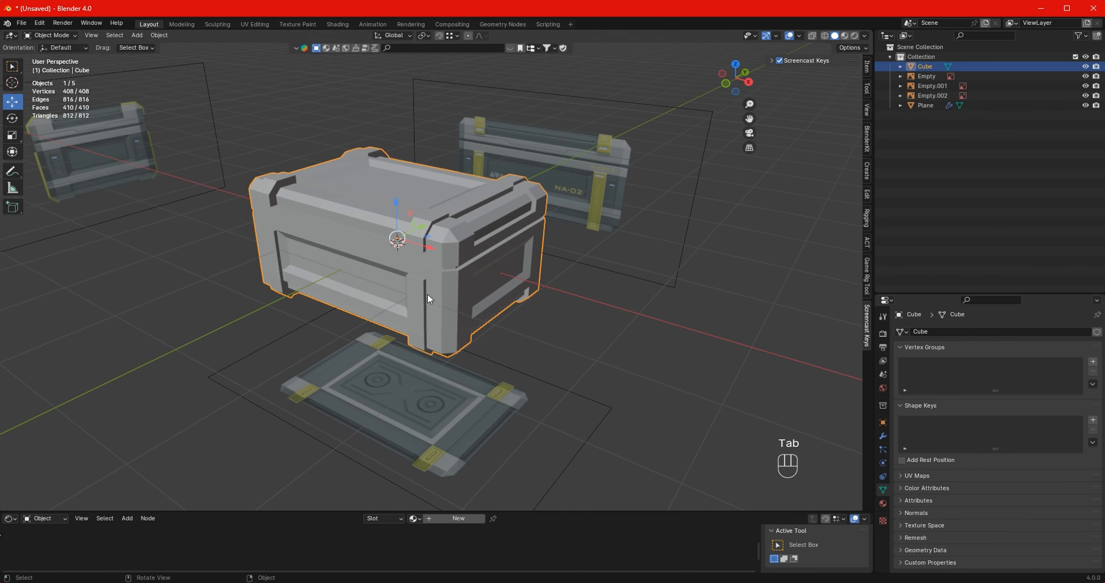